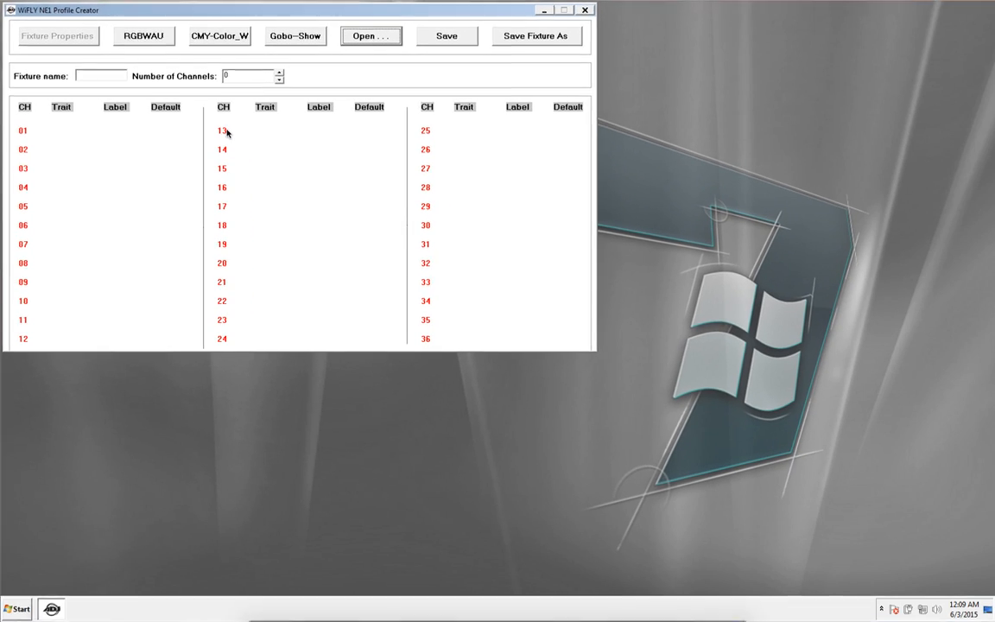
- Check the 13-channel mode table in the Inno Color Beam LED manual and return to the WiFLY NE1 Profile Creator
key(ctrl+Up)
click(541, 38)
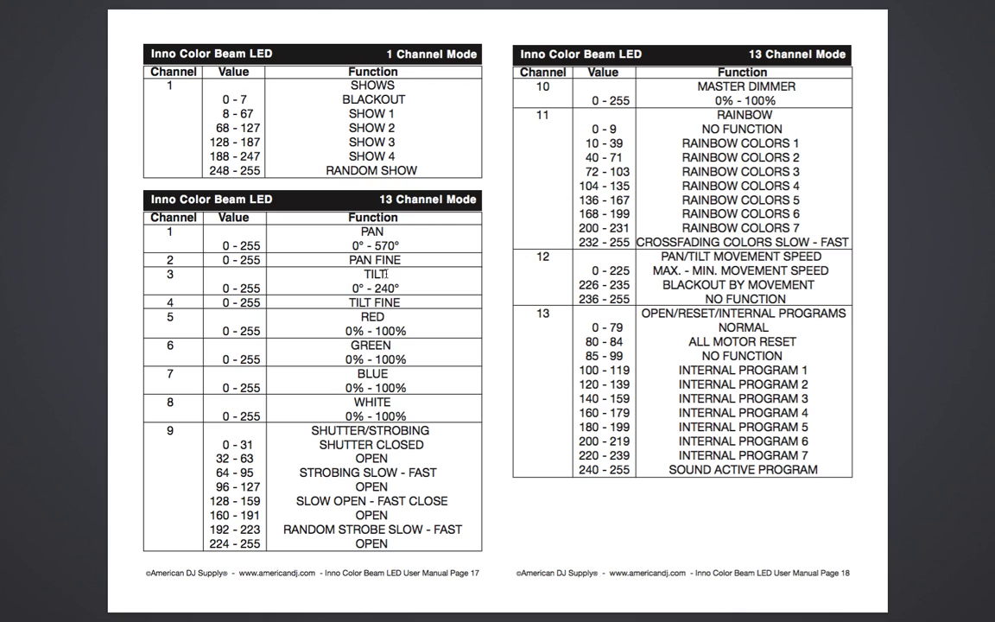
key(ctrl+Up)
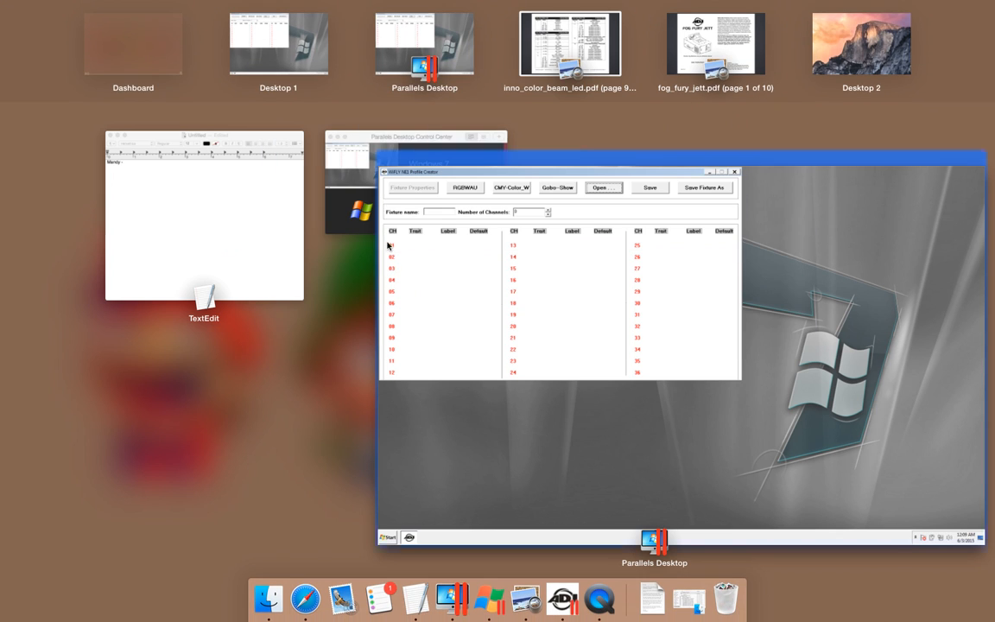
click(402, 49)
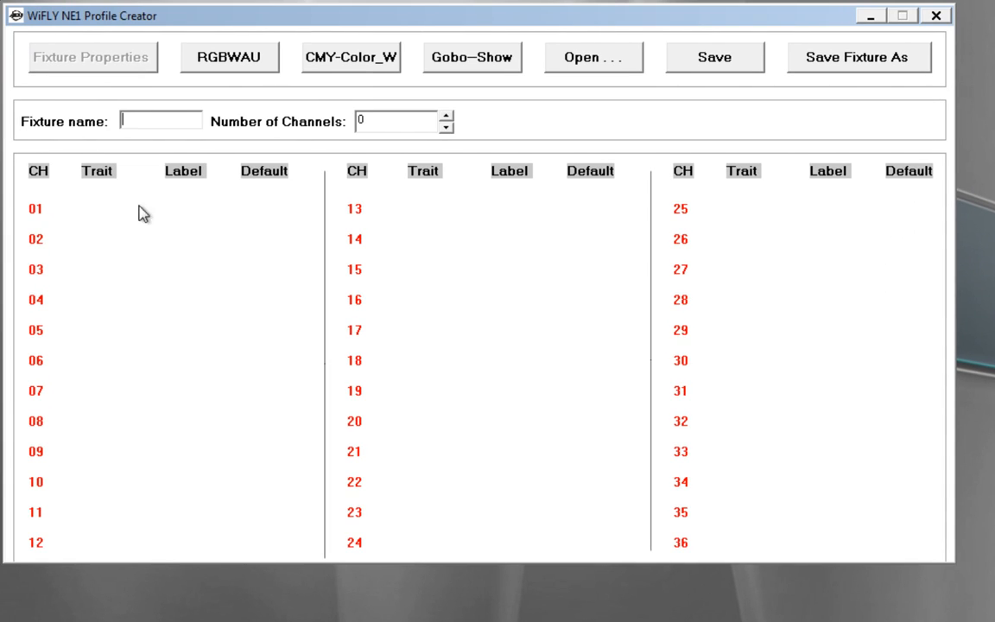
- Name the new fixture INNLED13
click(131, 126)
text(INNOLED1)
key(Left)
key(Left)
key(Left)
key(Left)
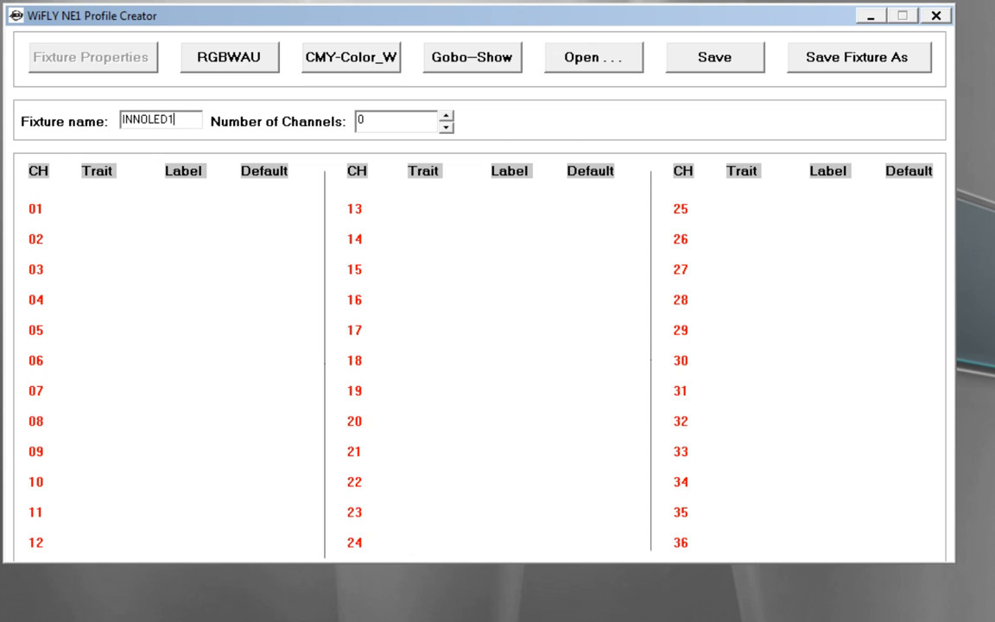
key(BackSpace)
key(End)
text(3)
- Set the fixture's number of channels to 13 so that its channel rows can be filled in
double_click(356, 120)
text(13)
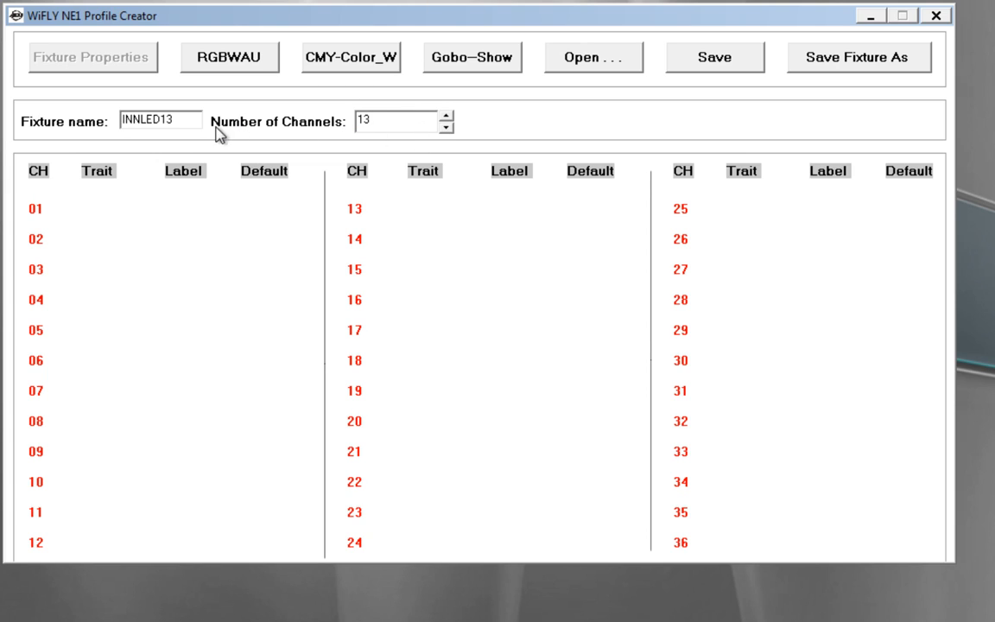
click(449, 129)
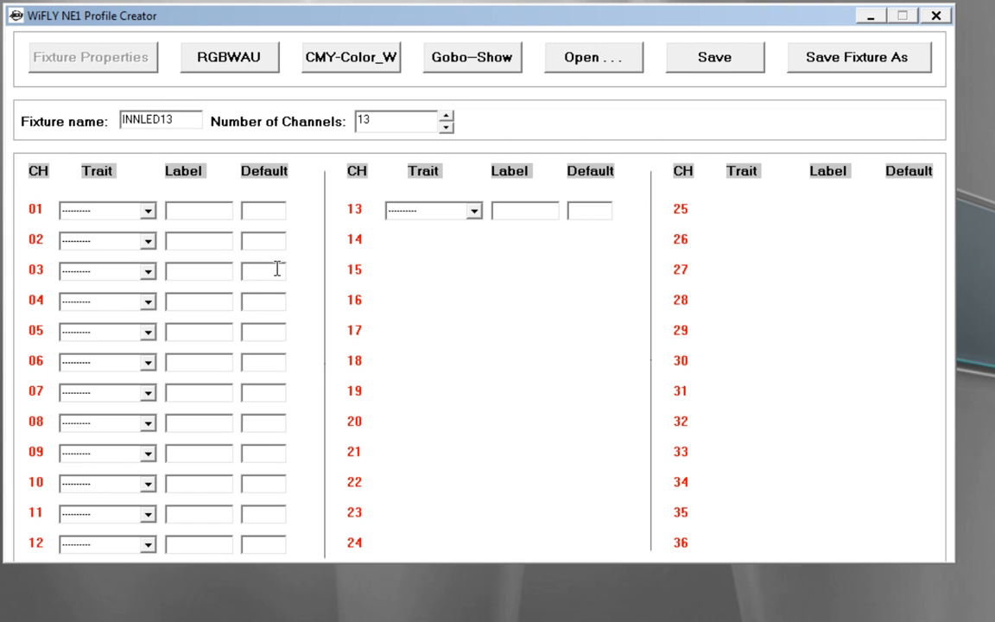
- Assign the traits Pan, Pan Fine, Tilt and Tilt Fine to channels 1 to 4 in that order
click(148, 211)
click(129, 240)
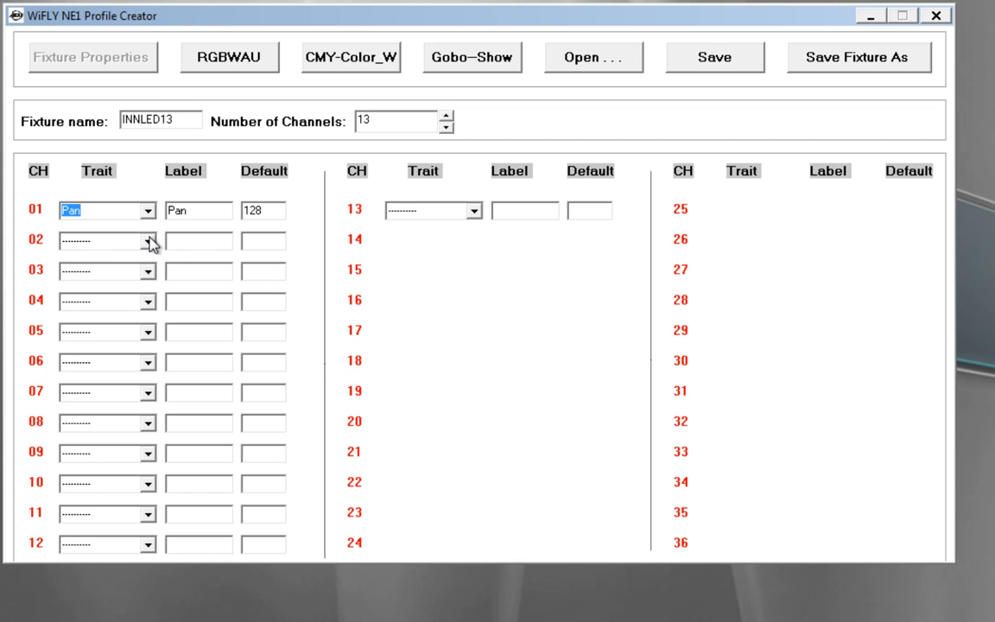
click(147, 241)
click(130, 284)
click(148, 271)
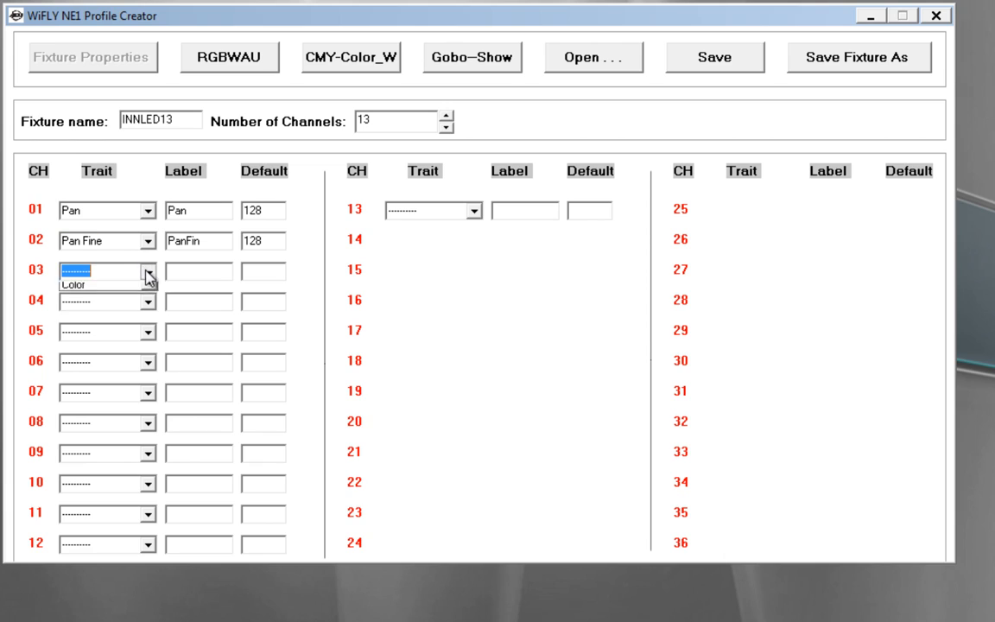
click(126, 328)
click(147, 301)
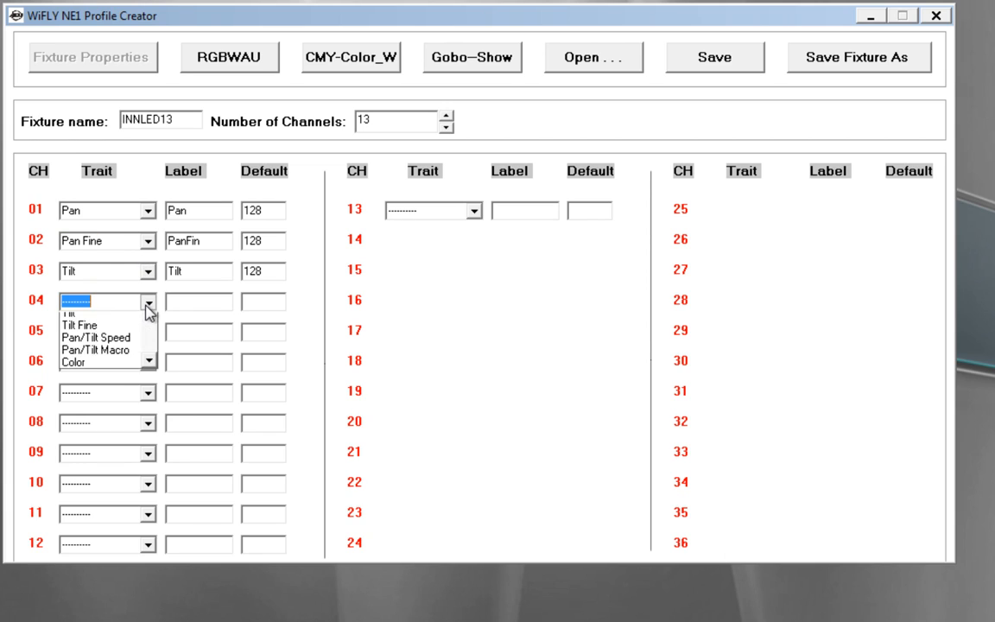
click(130, 368)
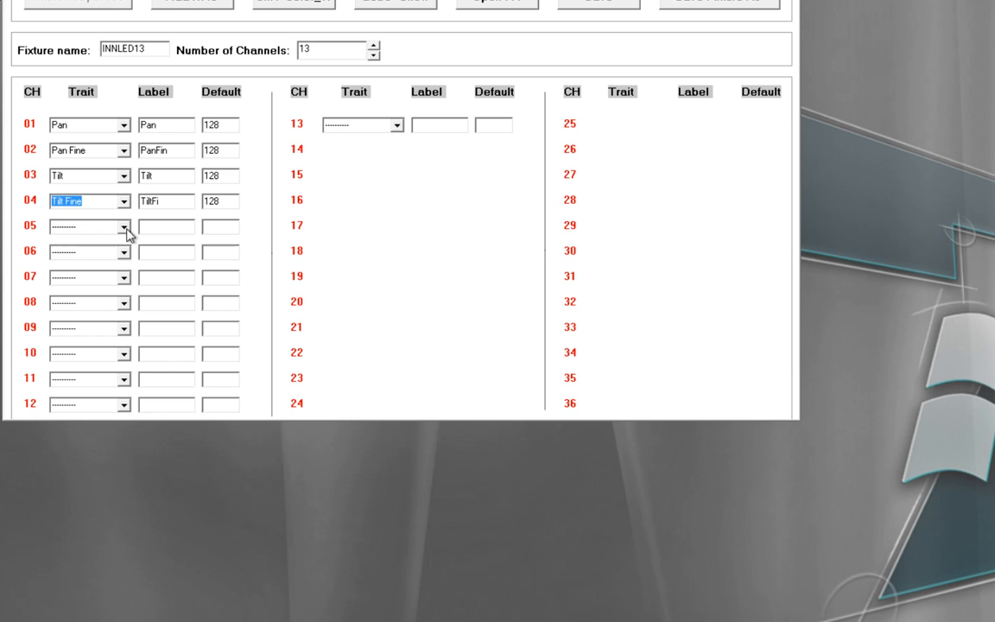
- Assign the colour traits Red, Green, Blue and White to channels 5 to 8 in that order
click(123, 227)
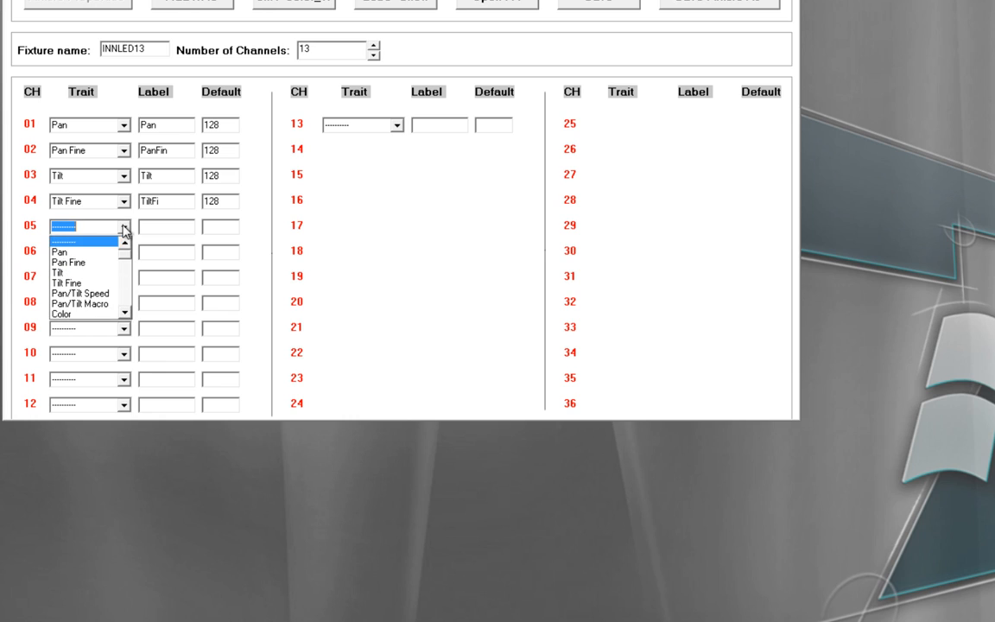
scroll(125, 259, down, 3)
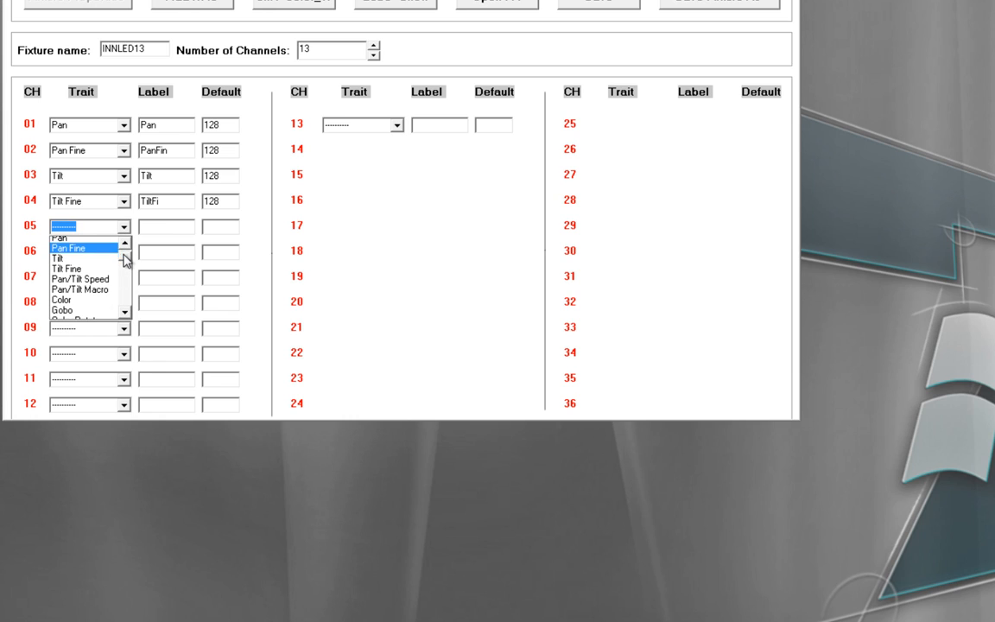
click(109, 283)
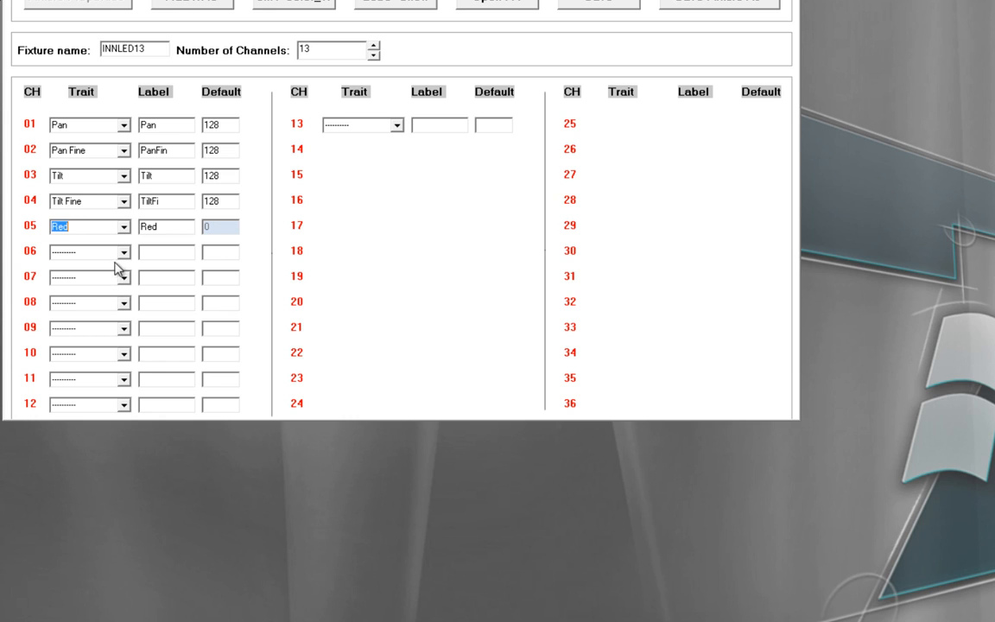
click(124, 252)
scroll(126, 290, down, 3)
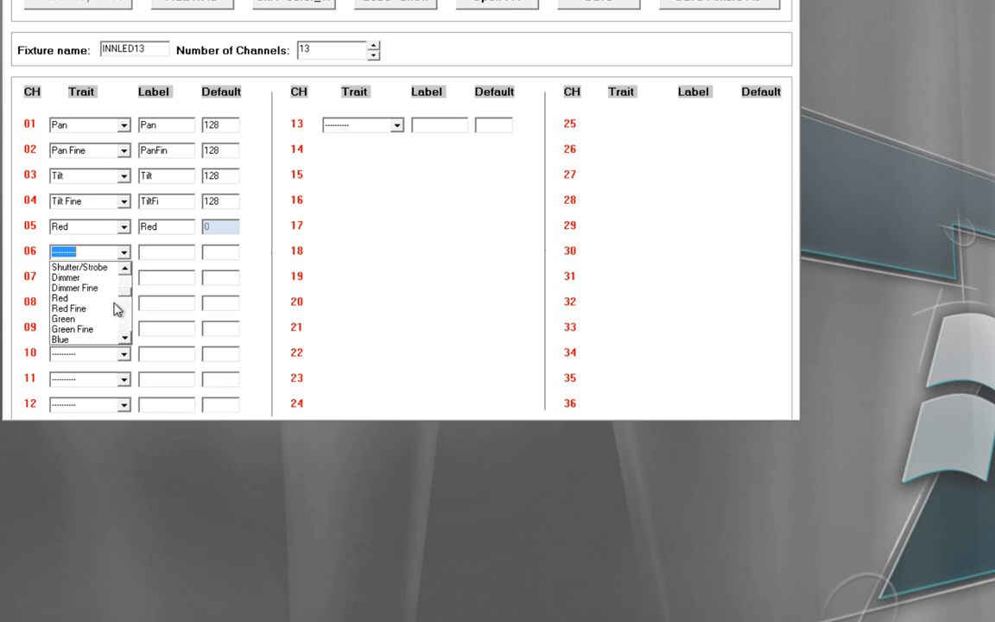
click(121, 316)
click(121, 277)
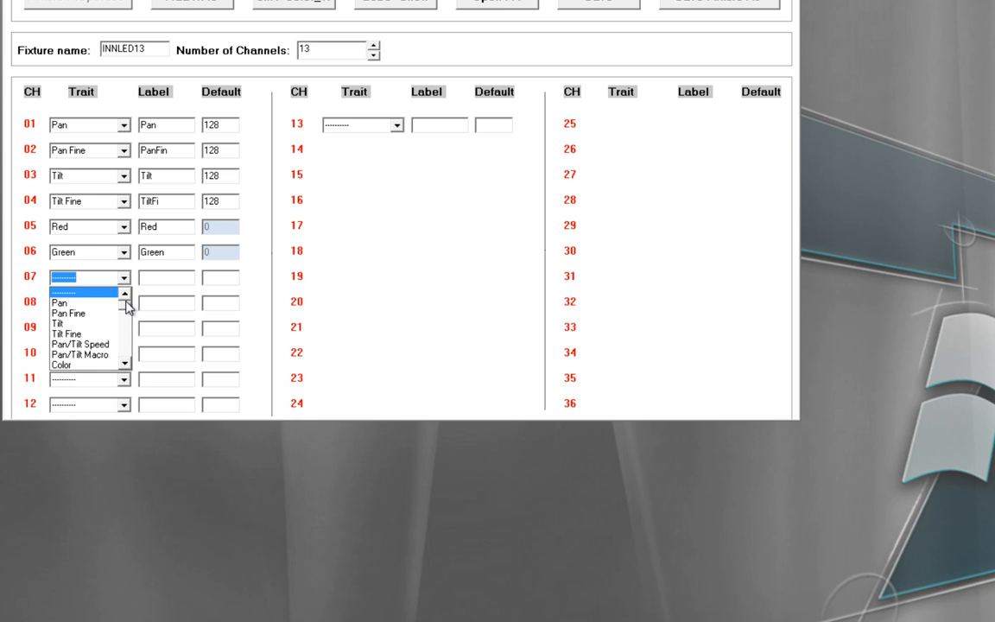
scroll(127, 322, down, 4)
click(111, 344)
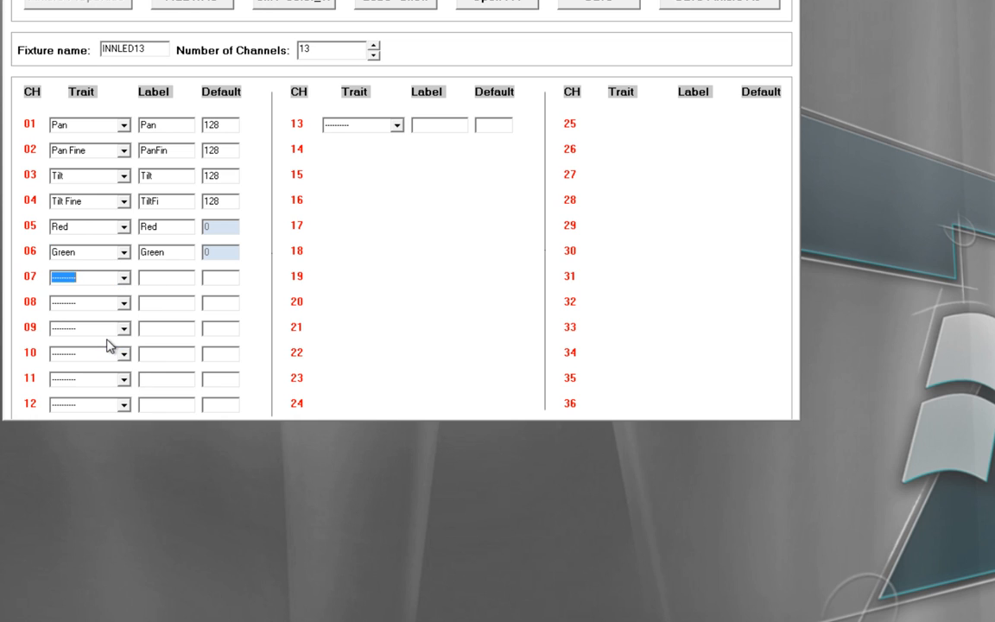
click(123, 303)
scroll(124, 350, down, 5)
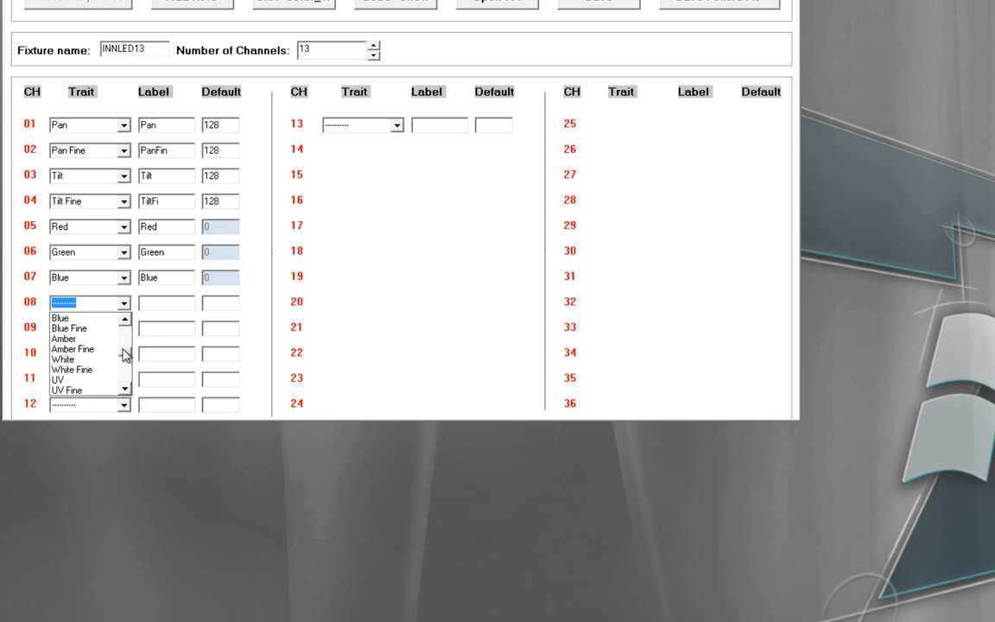
click(112, 359)
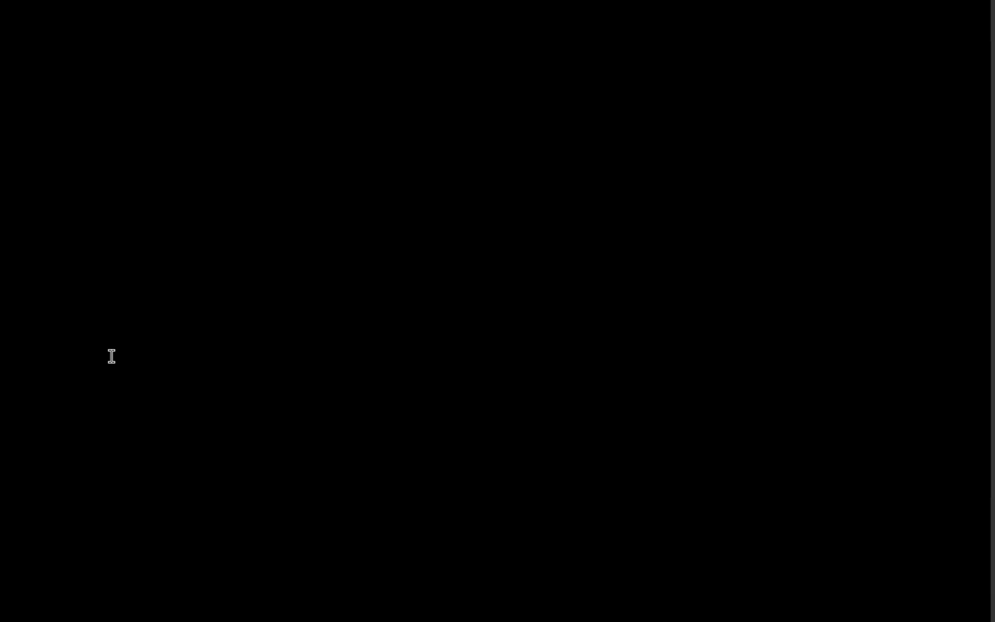
- Following the fixture manual's channel table, assign Shutter/Strobe to channel 9 and set its default value to 33
scroll(111, 360, down, 3)
scroll(111, 360, up, 3)
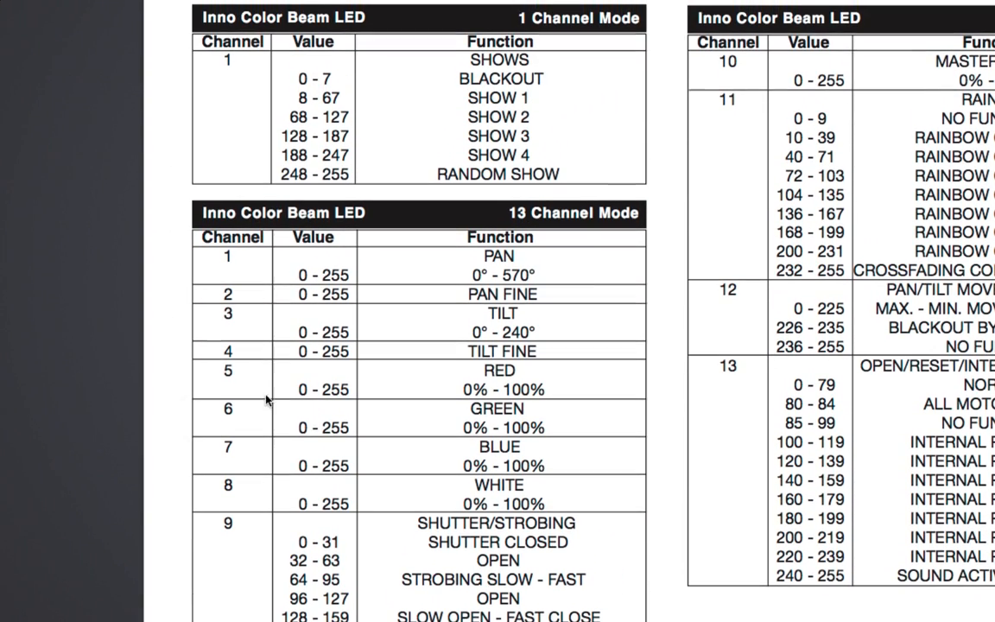
scroll(391, 585, down, 3)
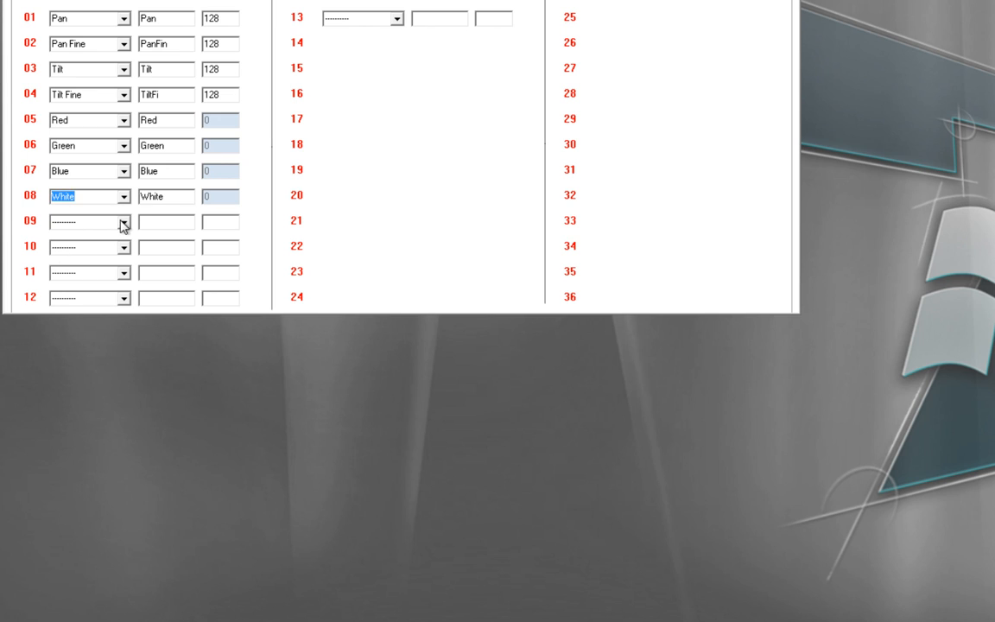
click(123, 224)
scroll(127, 265, down, 3)
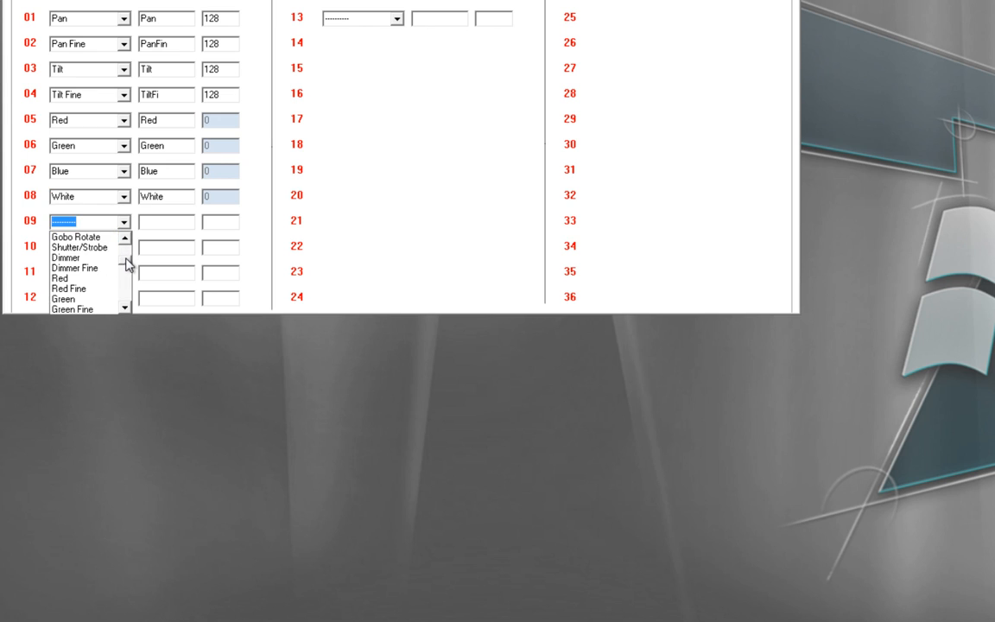
click(103, 247)
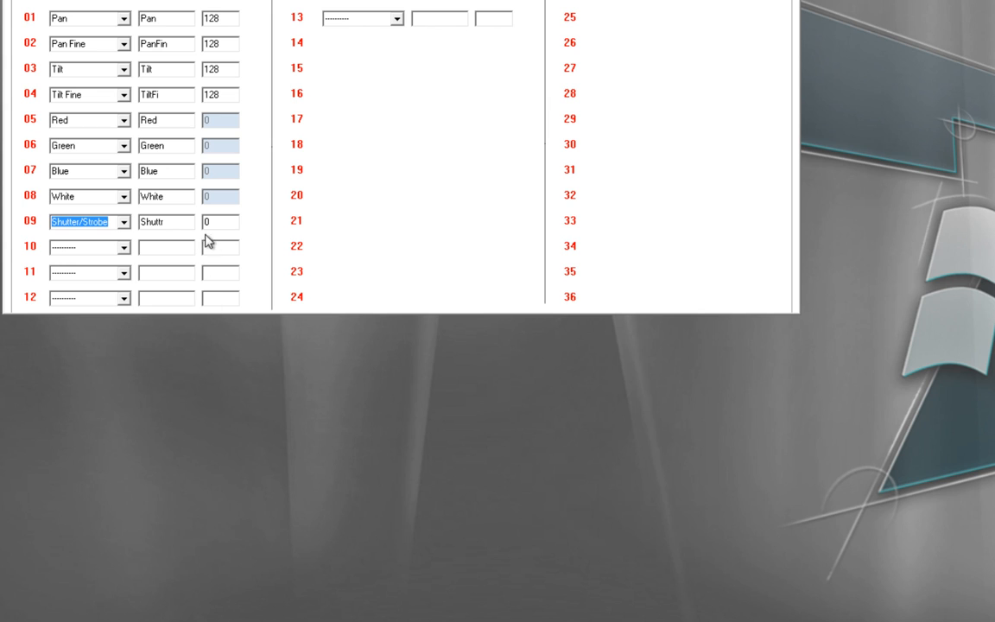
click(206, 222)
double_click(205, 222)
text(3)
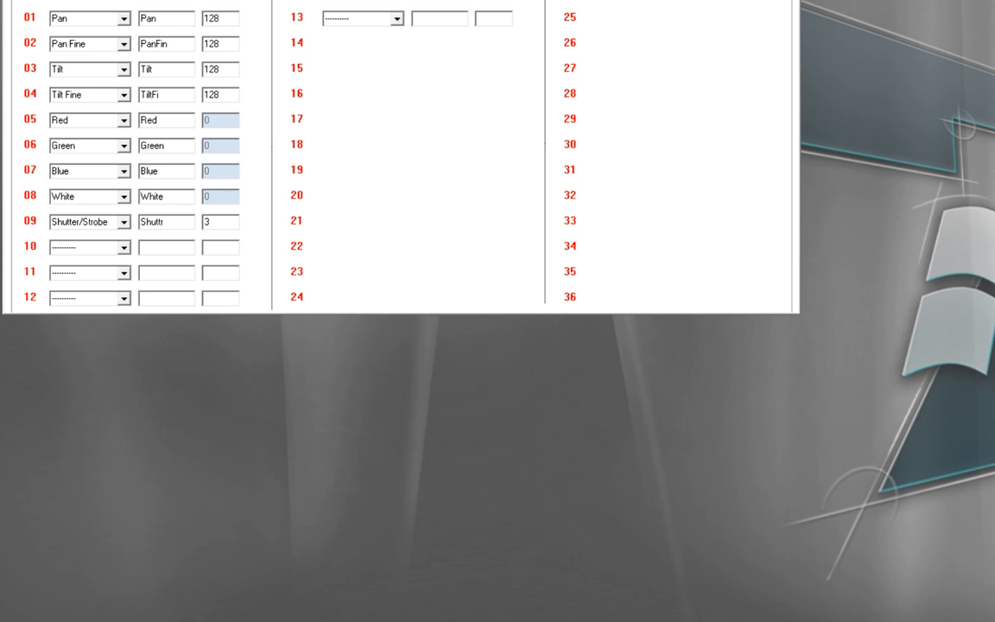
text(3)
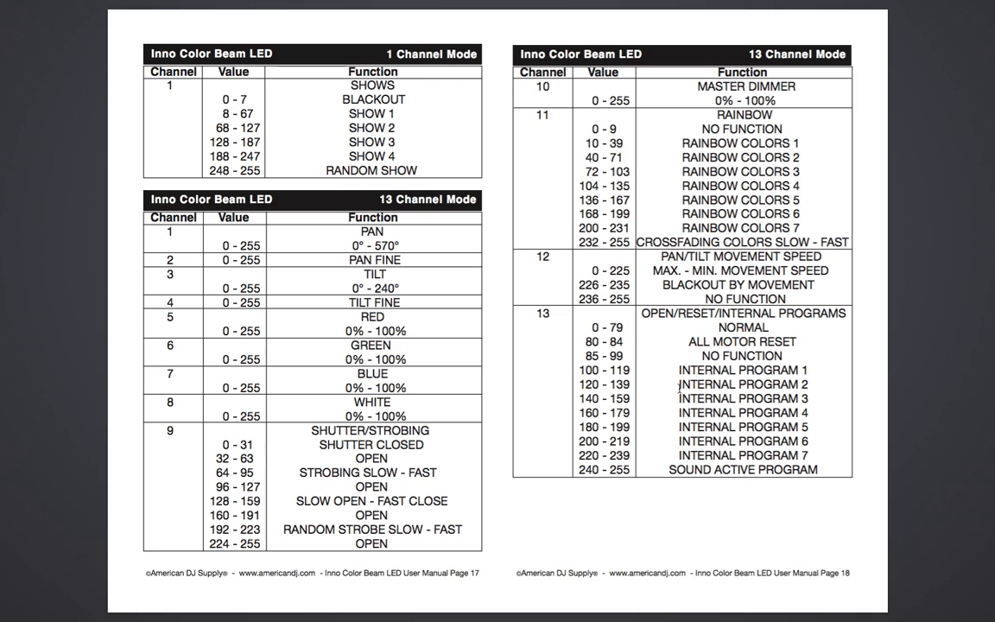
- Switch from the manual back to the WiFLY NE1 Profile Creator and assign the Dimmer trait to channel 10
key(ctrl+Left)
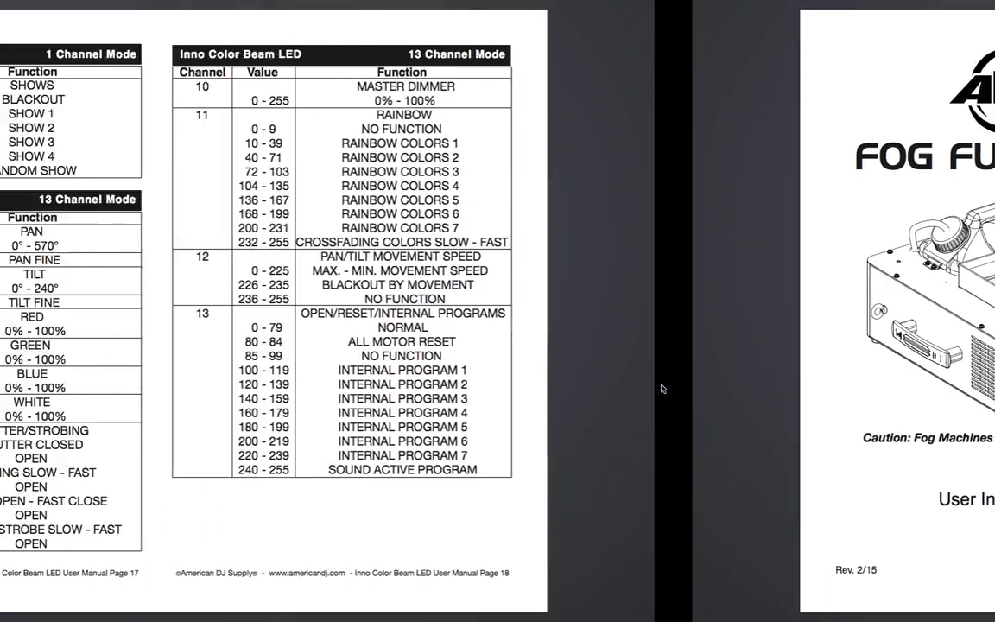
key(ctrl+Left)
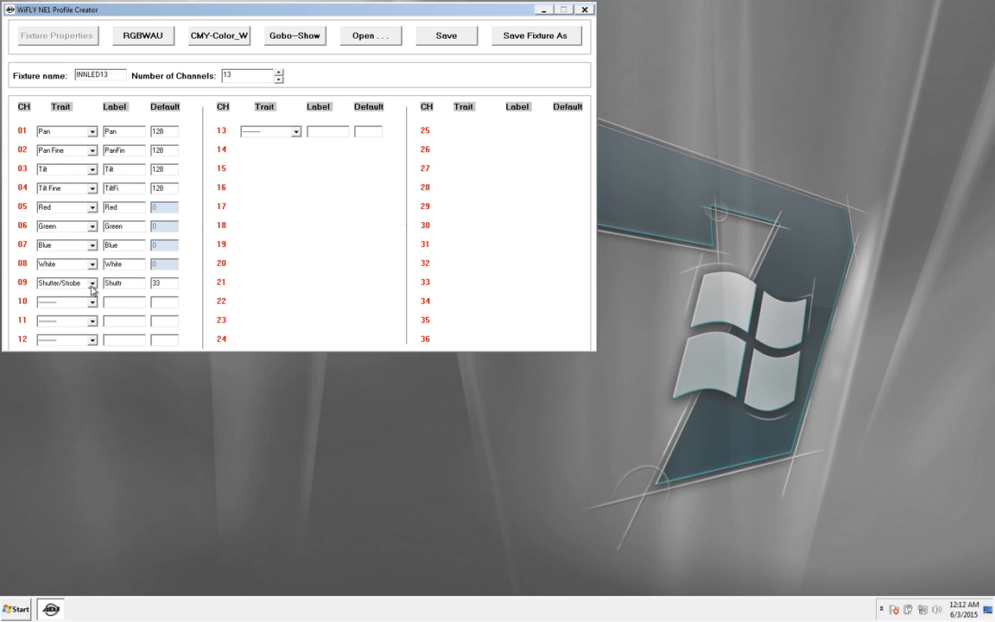
click(91, 302)
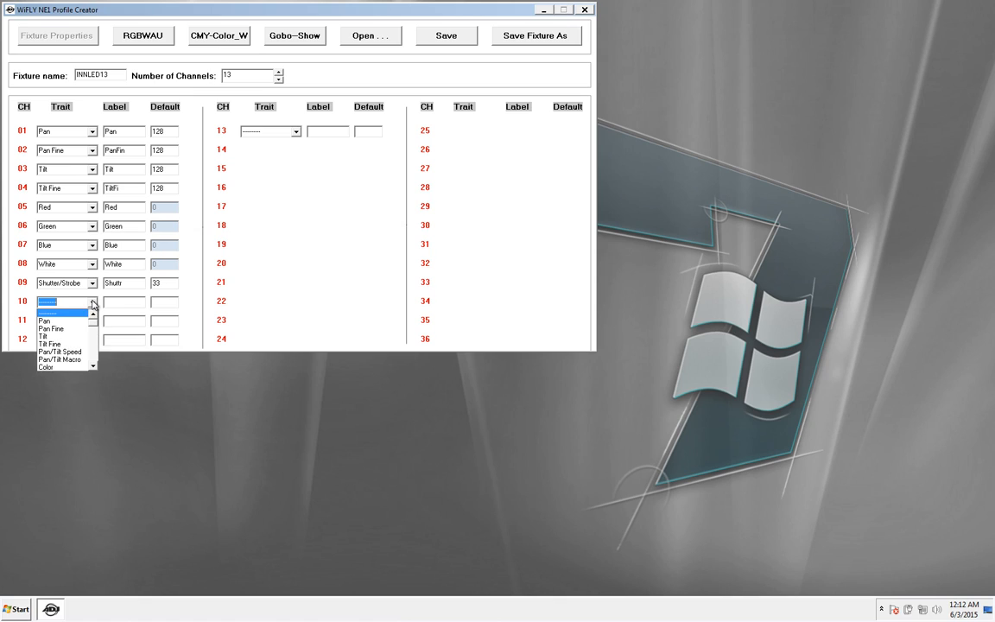
scroll(89, 320, down, 3)
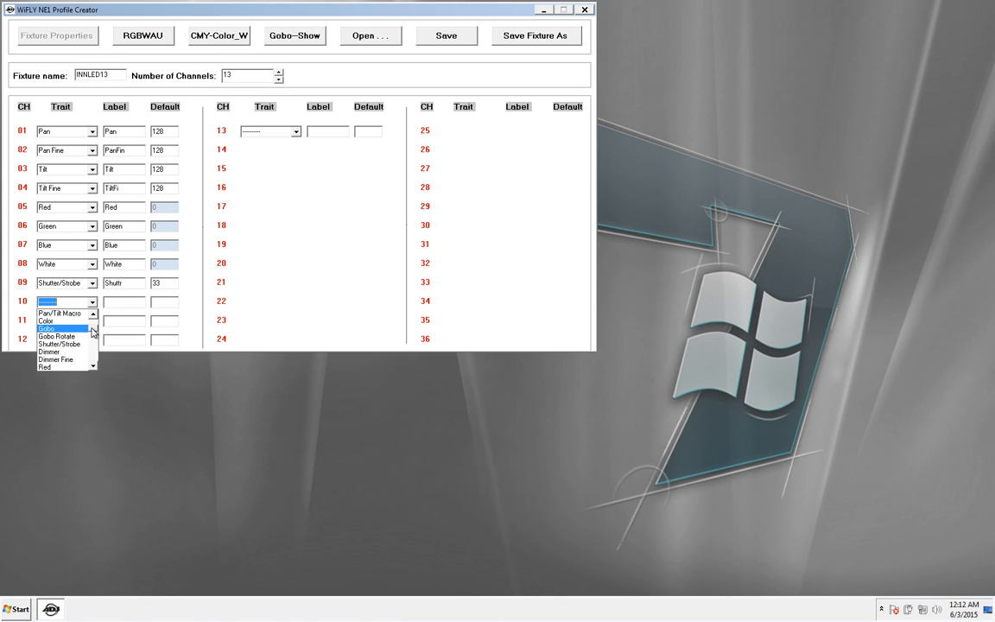
scroll(82, 345, down, 1)
click(81, 352)
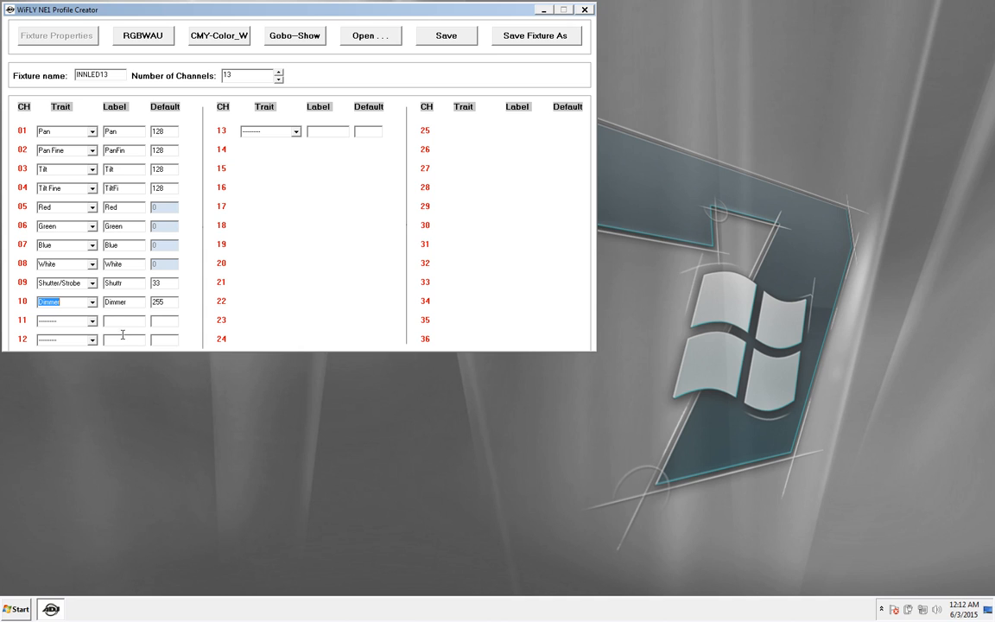
- Assign the Pan/Tilt Speed trait to channel 12 and set its default value to 100
click(92, 339)
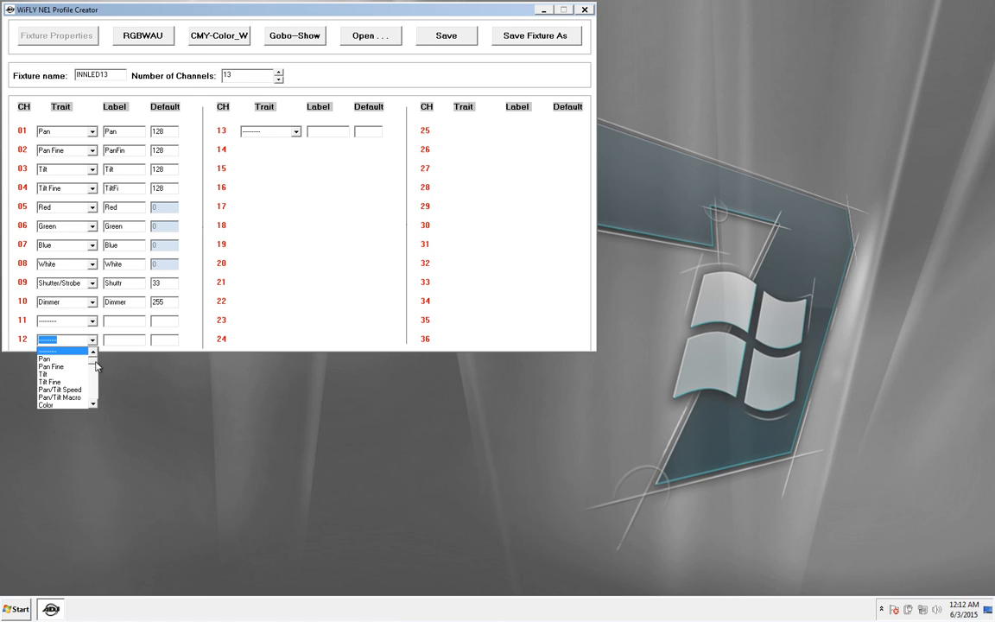
scroll(87, 367, down, 4)
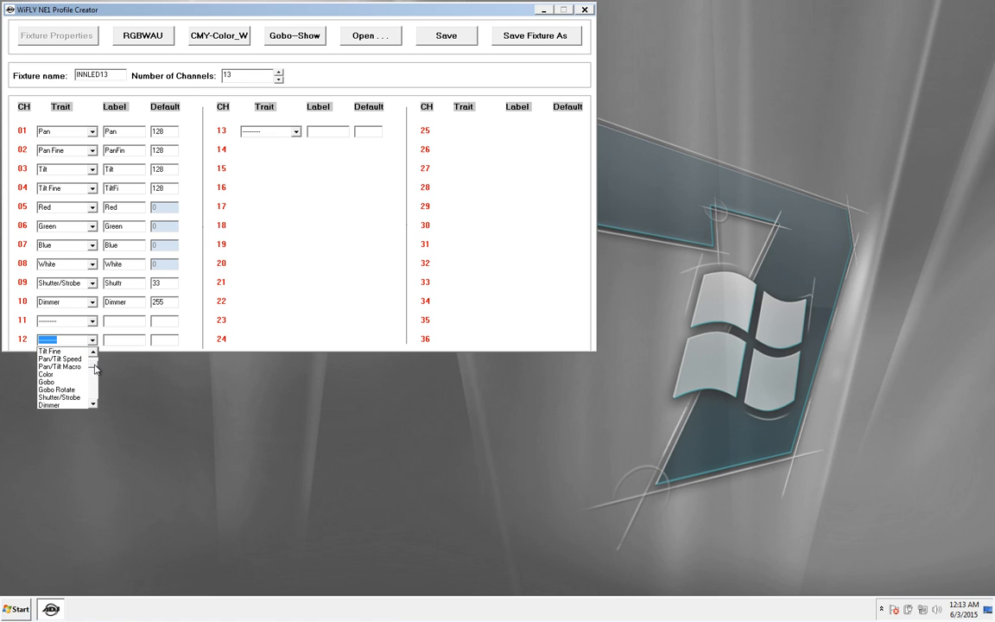
click(61, 358)
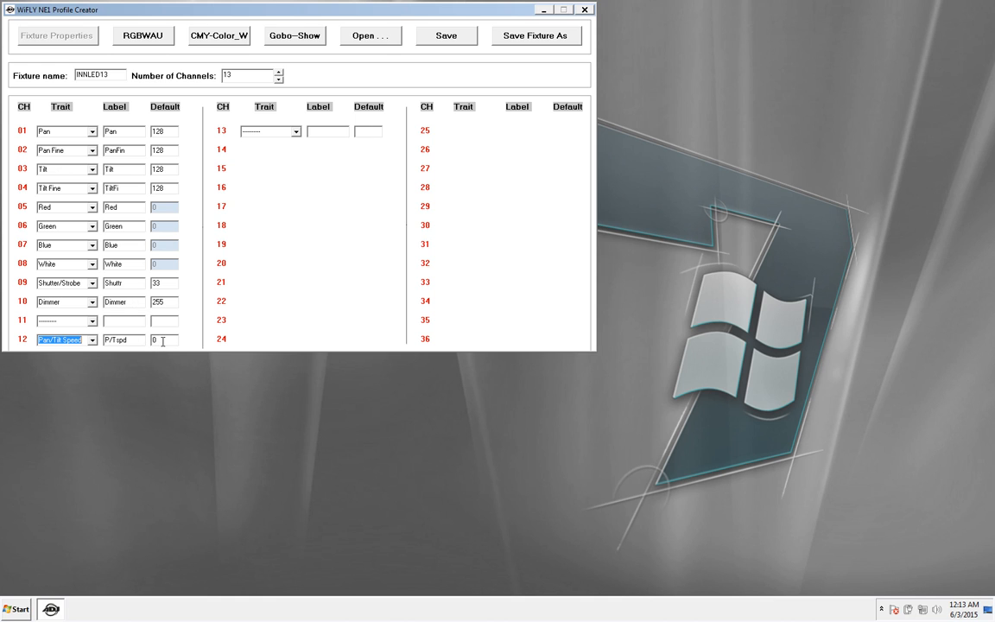
click(162, 340)
drag(162, 340, 145, 338)
text(100)
- Assign the Show trait to channel 13
click(297, 132)
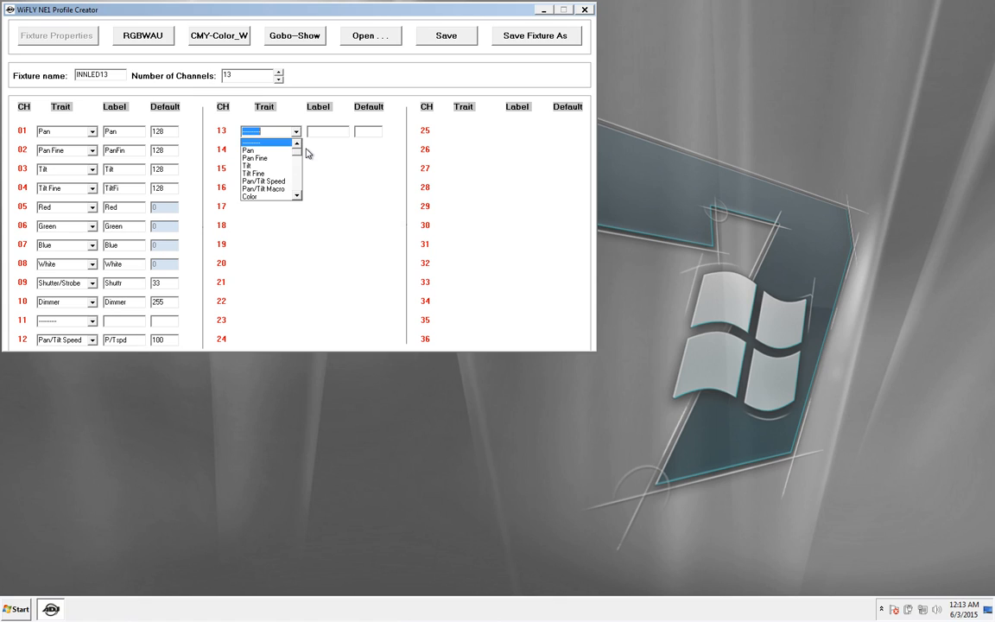
drag(301, 154, 302, 206)
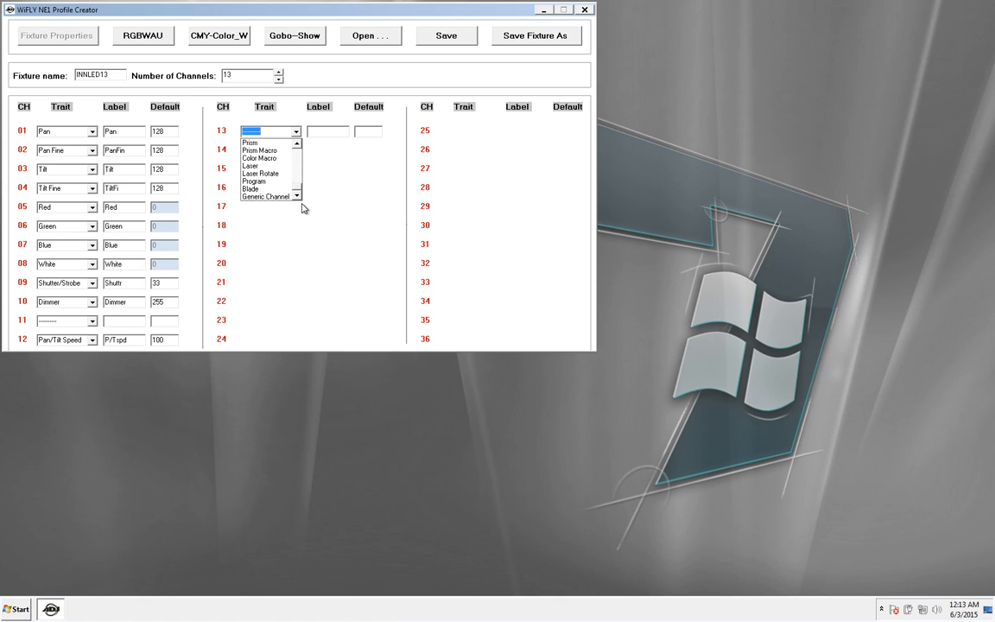
scroll(268, 192, up, 3)
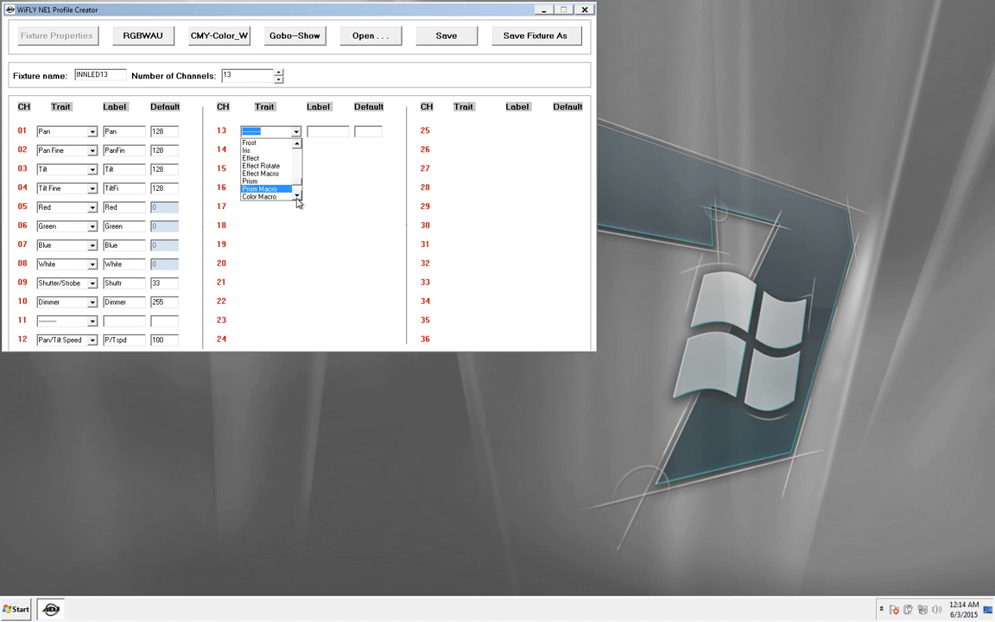
click(297, 197)
click(297, 197)
click(297, 198)
click(297, 197)
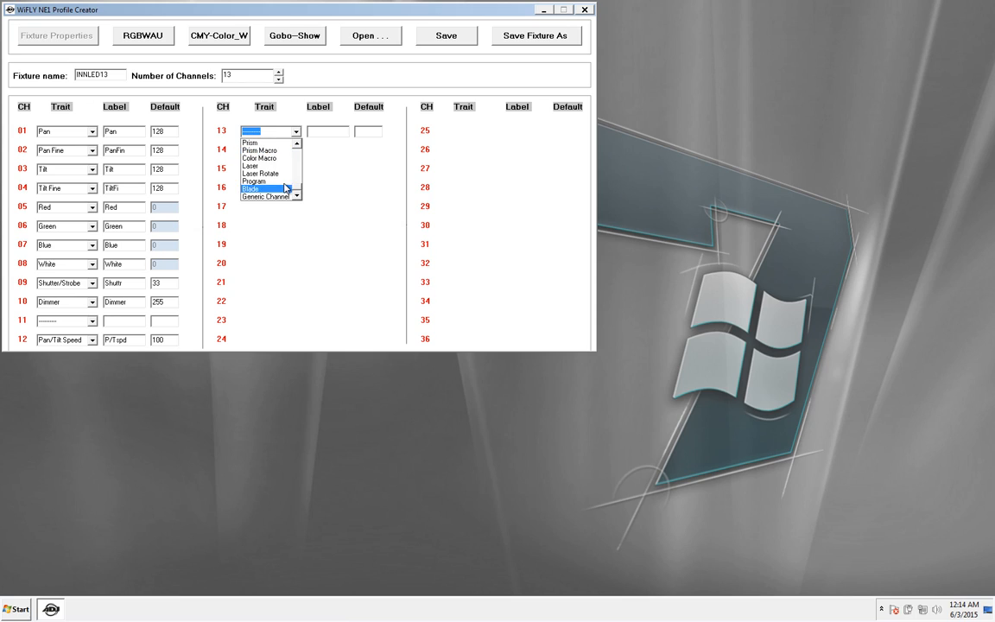
drag(296, 188, 295, 178)
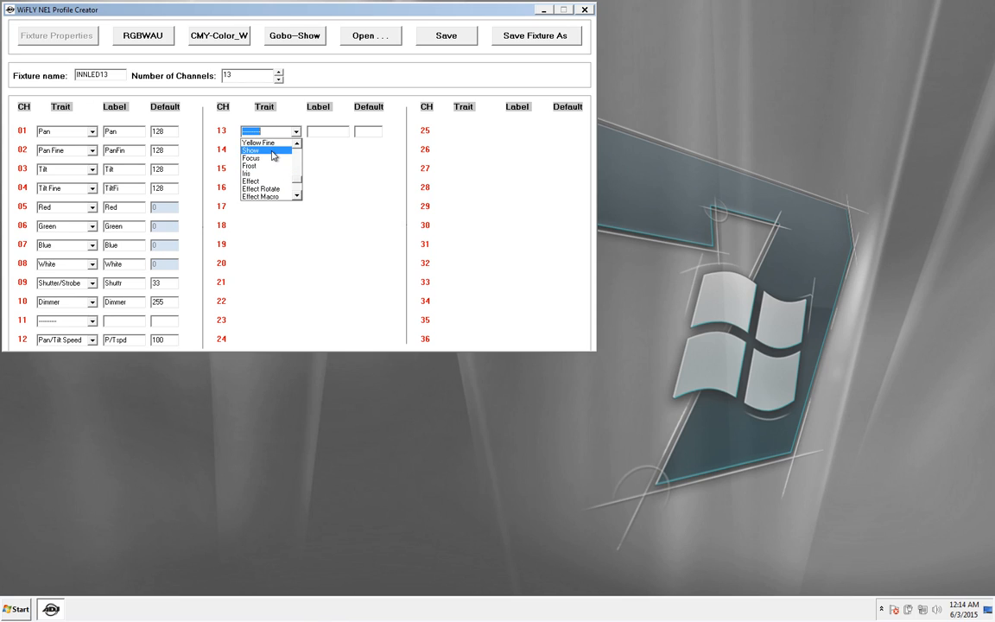
click(272, 151)
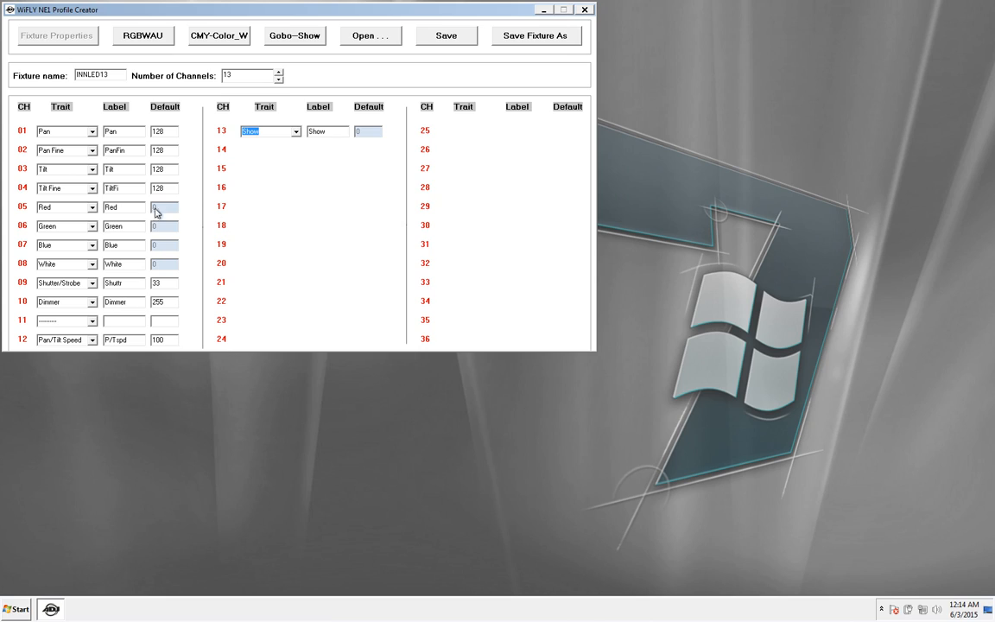
- Assign the Gobo trait to channel 11 and change its label to ClrPrg
click(93, 320)
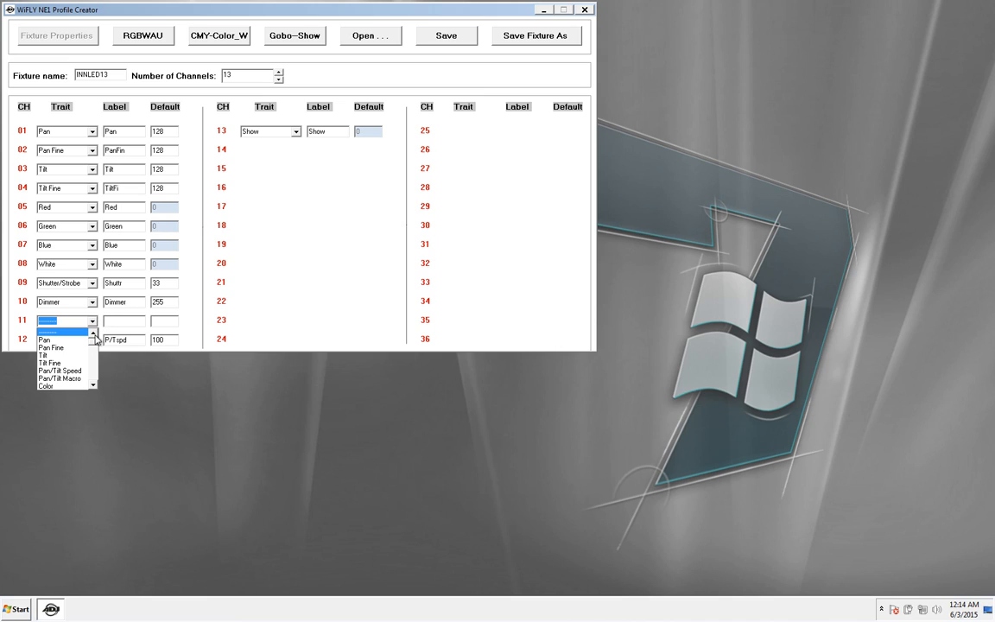
drag(94, 339, 95, 348)
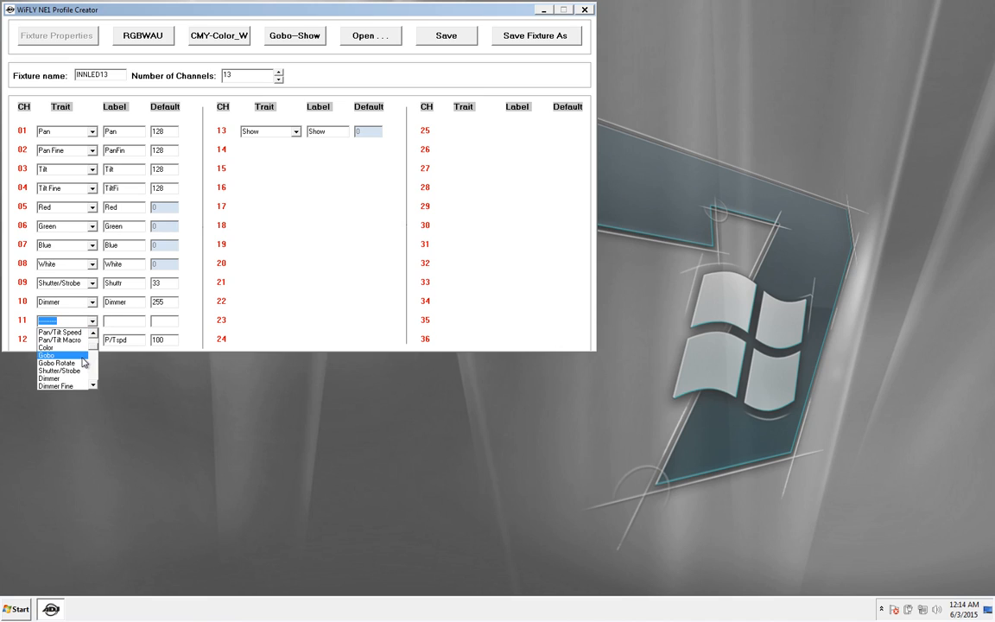
click(48, 362)
key(Tab)
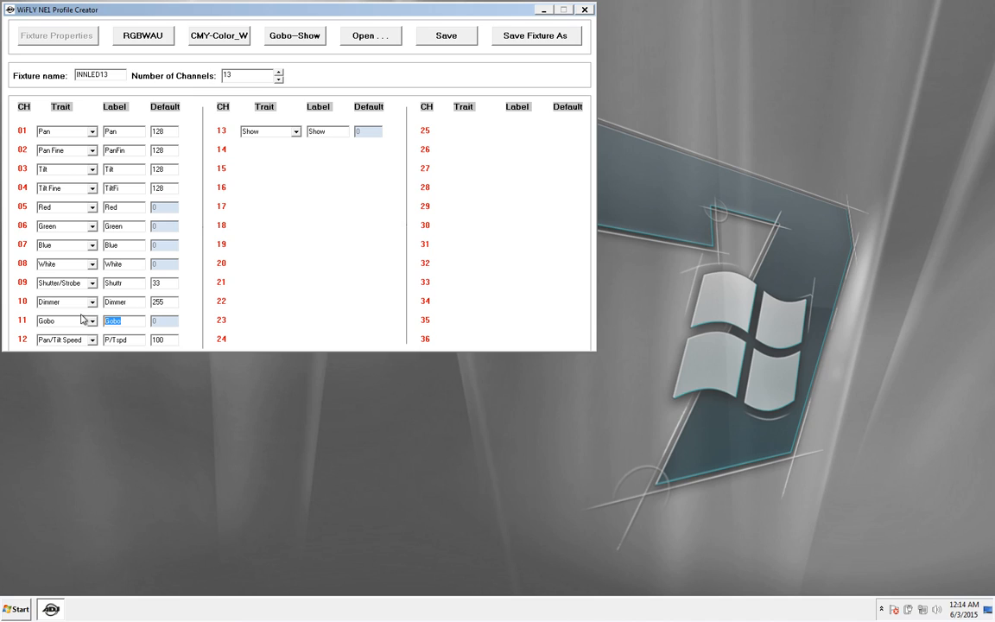
text(CO)
text(rPro)
key(BackSpace)
text(g)
- Look through the RGBWAU and CMY-Color_W tables, and set the first Gobo1 value for channel 11 to 0
click(147, 41)
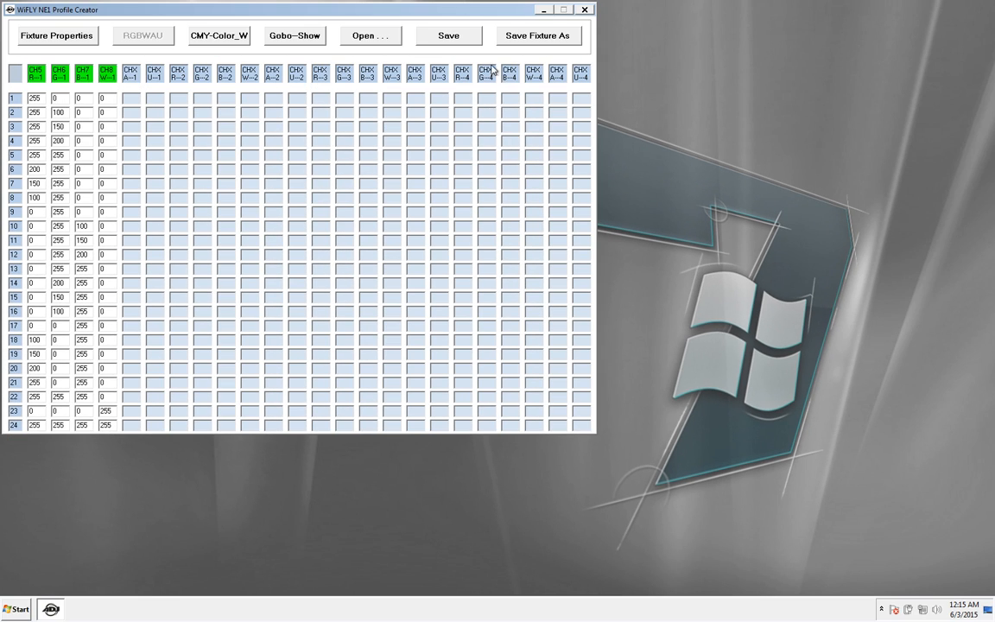
click(220, 37)
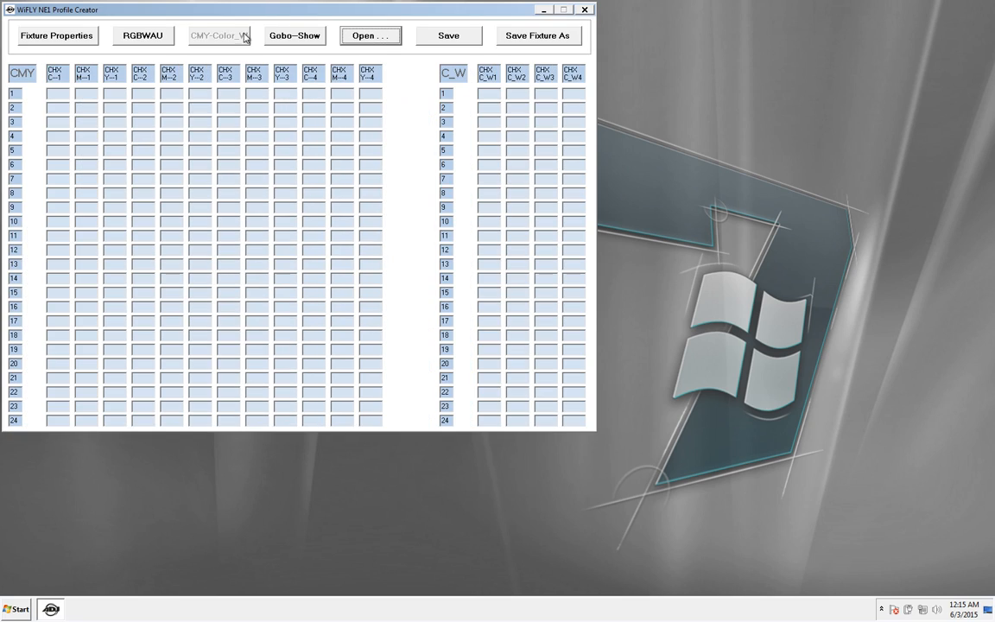
click(309, 37)
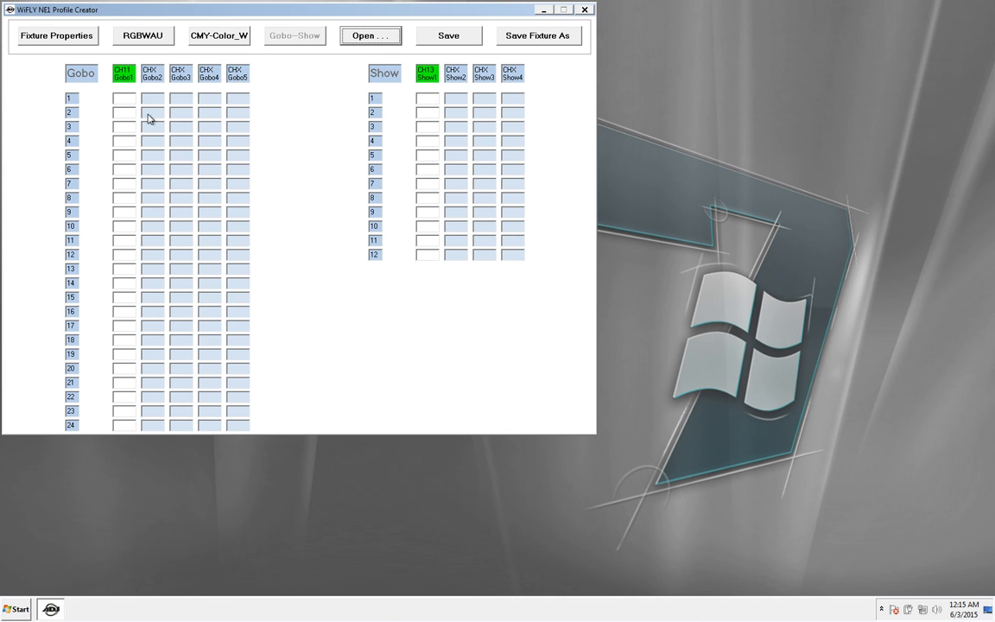
click(125, 100)
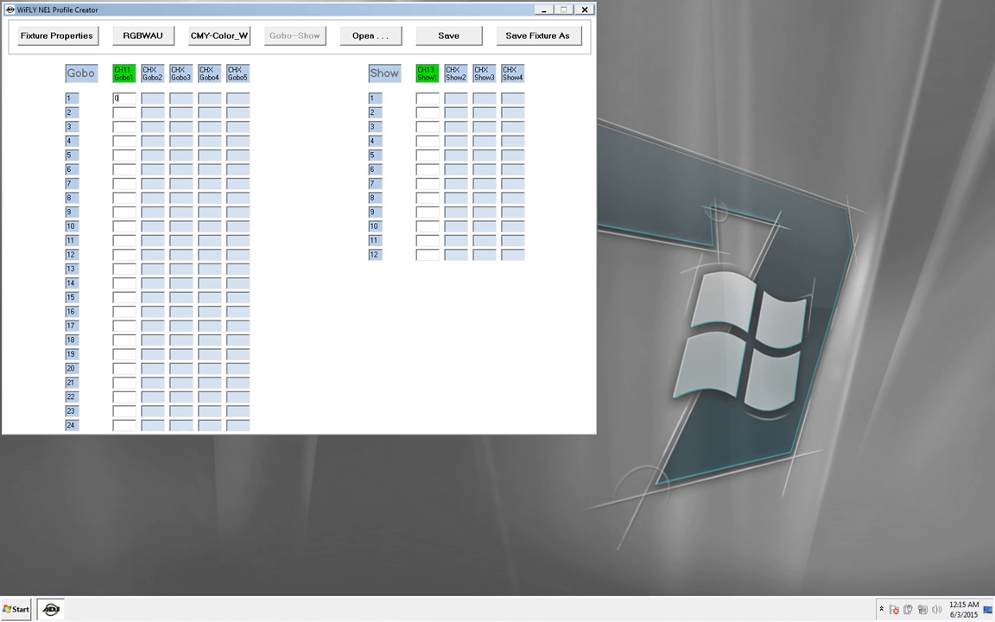
- Review the RGBWAU colour values for channels 5 to 8 and return to the Gobo-Show table
click(135, 43)
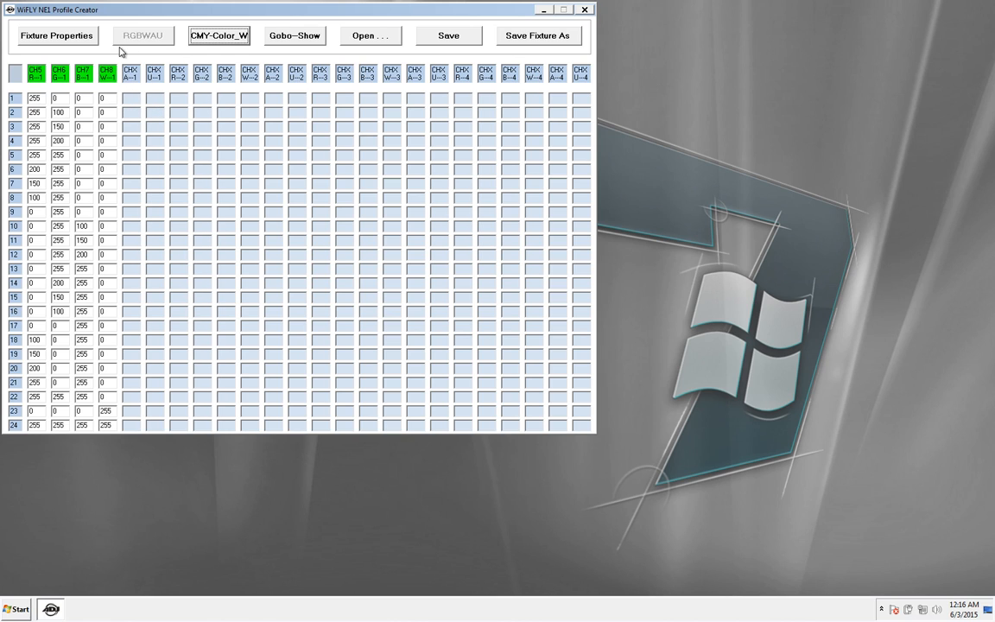
click(217, 35)
click(294, 35)
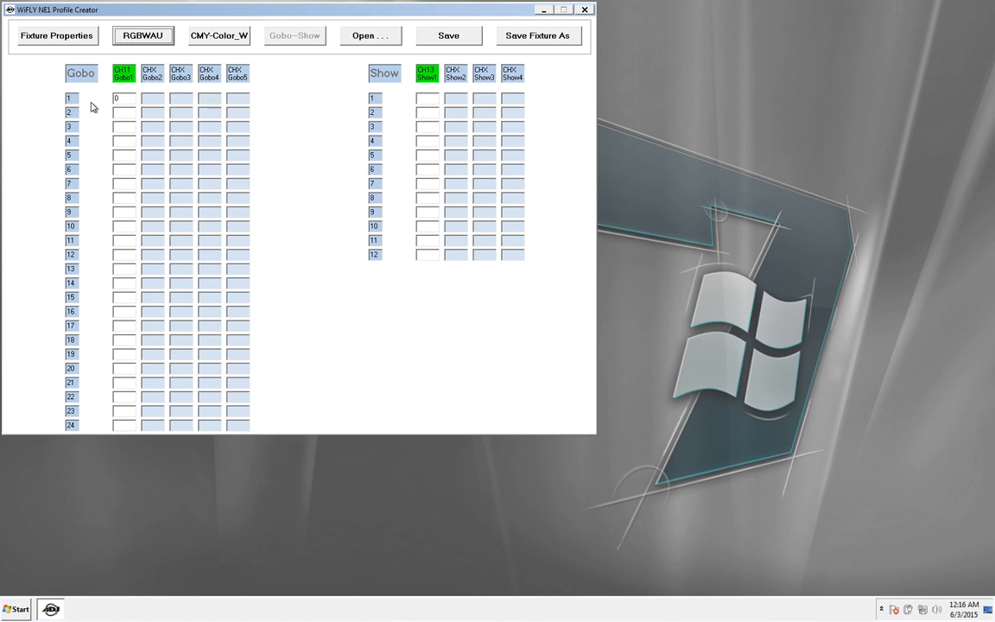
click(133, 39)
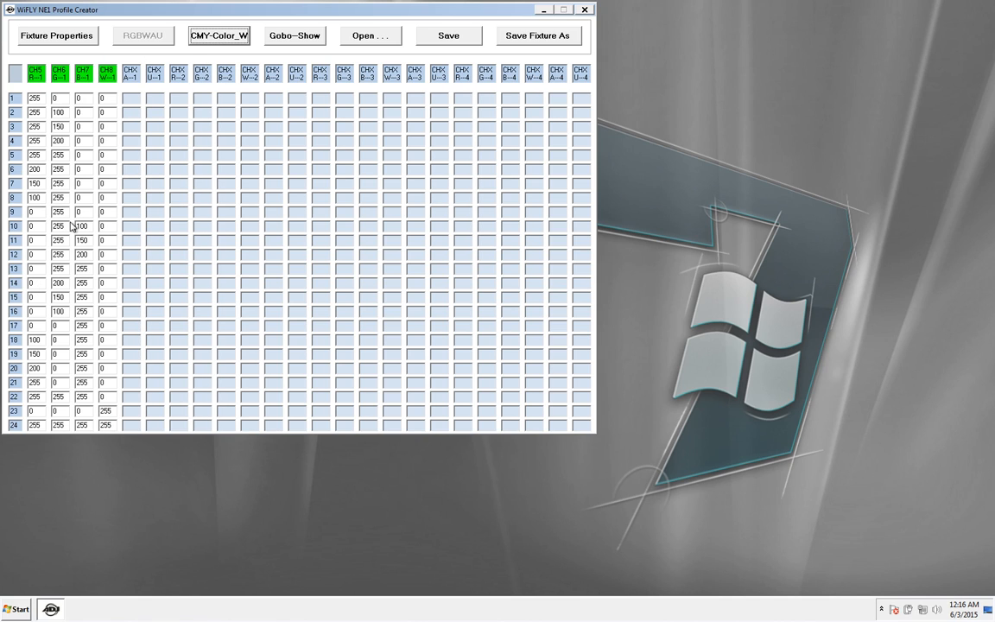
click(285, 38)
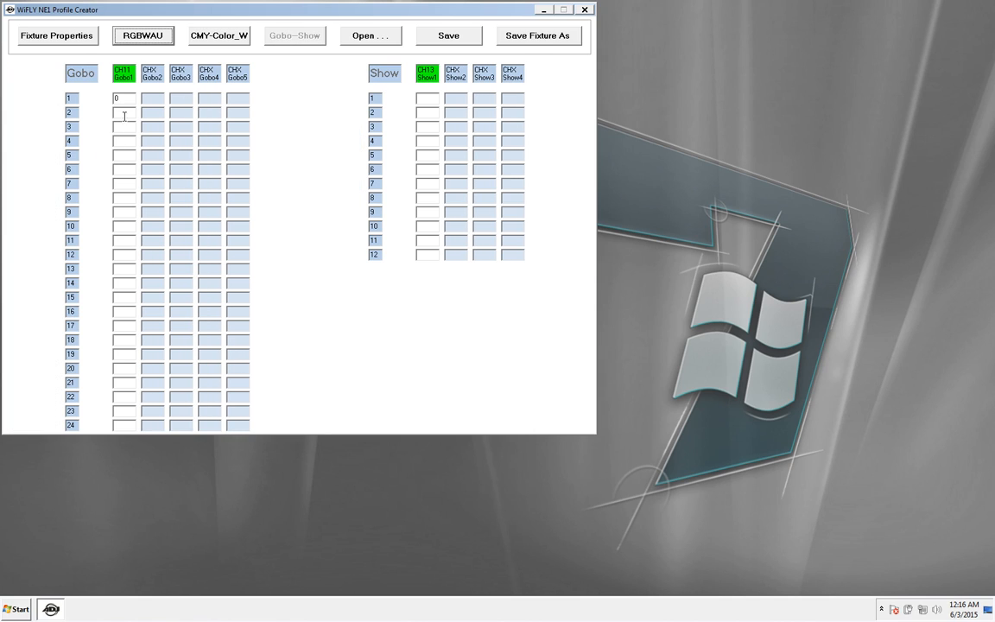
- Fill Gobo1 rows 2 to 9 with 10, 40, 72, 104, 136, 168, 200 and 232
click(126, 111)
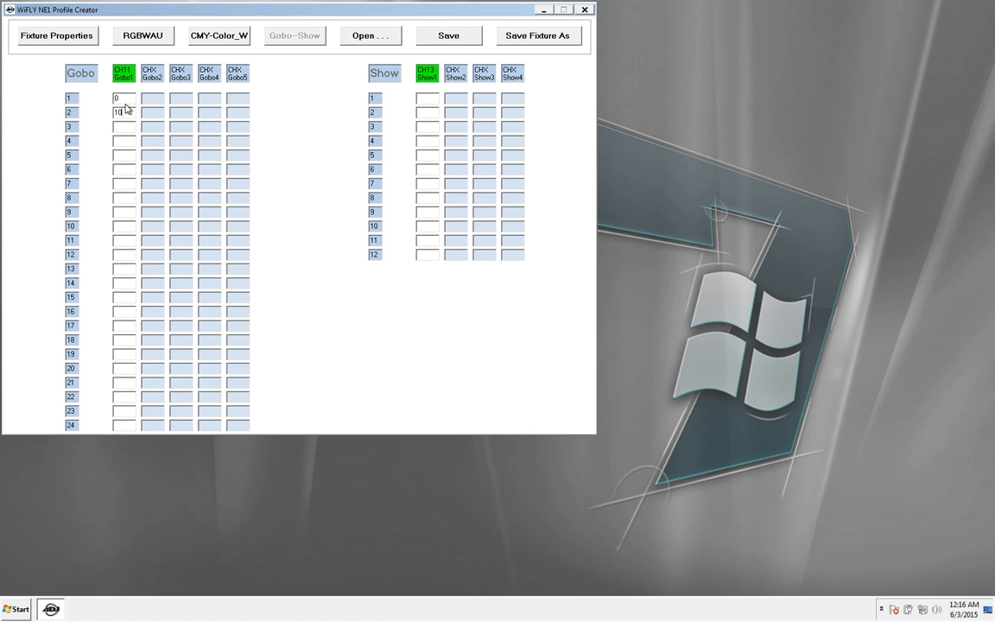
click(126, 124)
text(40)
click(123, 153)
text(104)
click(123, 169)
text(136)
click(117, 185)
click(120, 198)
text(32)
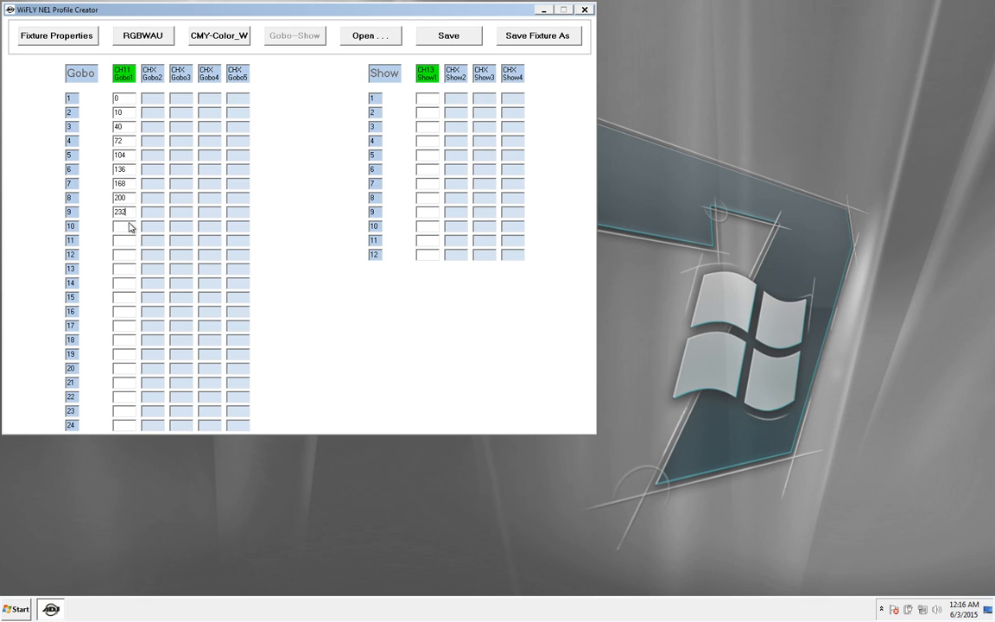
- Fill Gobo1 rows 10 to 13 with 240, 245, 250 and 255
click(128, 225)
text(240)
click(130, 240)
text(245)
click(128, 255)
text(2)
text(50)
text(255)
- Fill Show1 rows 1 to 5 for channel 13 with 100, 120, 140, 160 and 180
text(00)
key(Tab)
text(12)
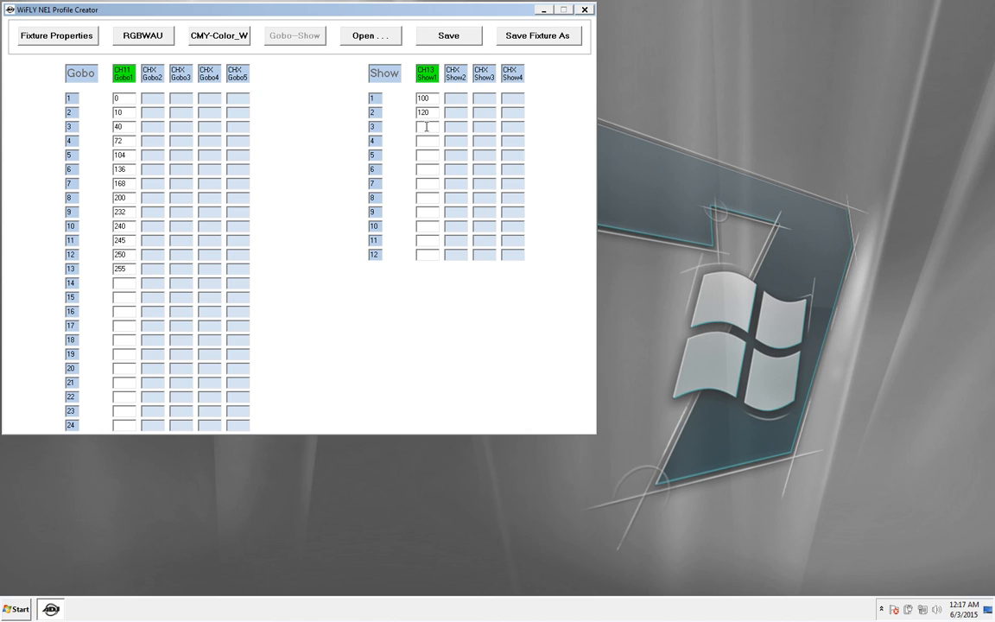
click(426, 127)
text(1)
text(160)
text(180)
- Fill Show1 rows 6 to 8 with 200, 220 and 240, and set row 12 to 80
click(424, 168)
text(255)
key(BackSpace)
key(BackSpace)
text(00)
click(426, 183)
text(22)
text(2)
click(425, 257)
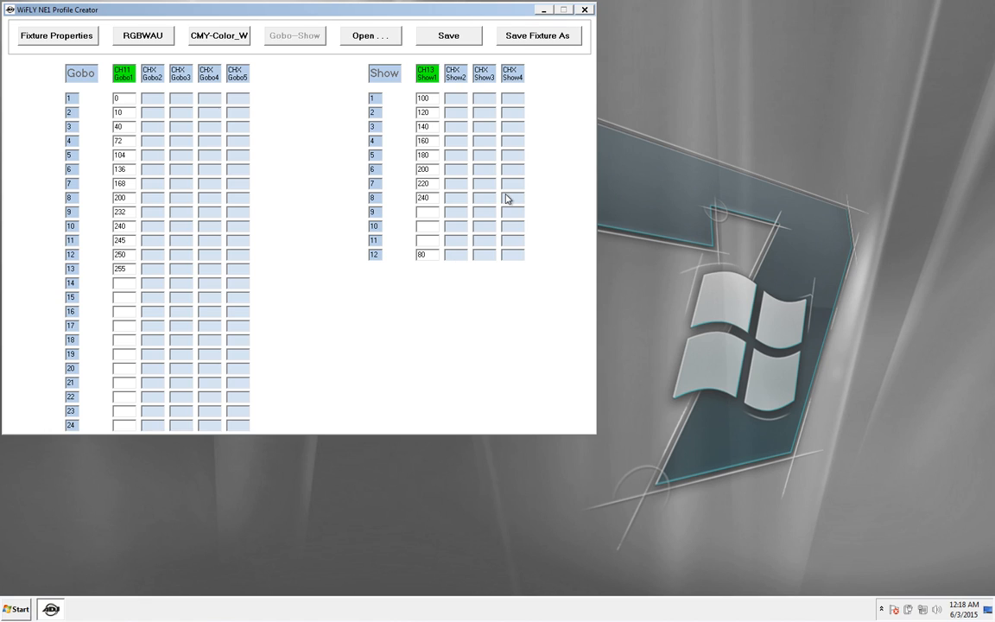
click(537, 36)
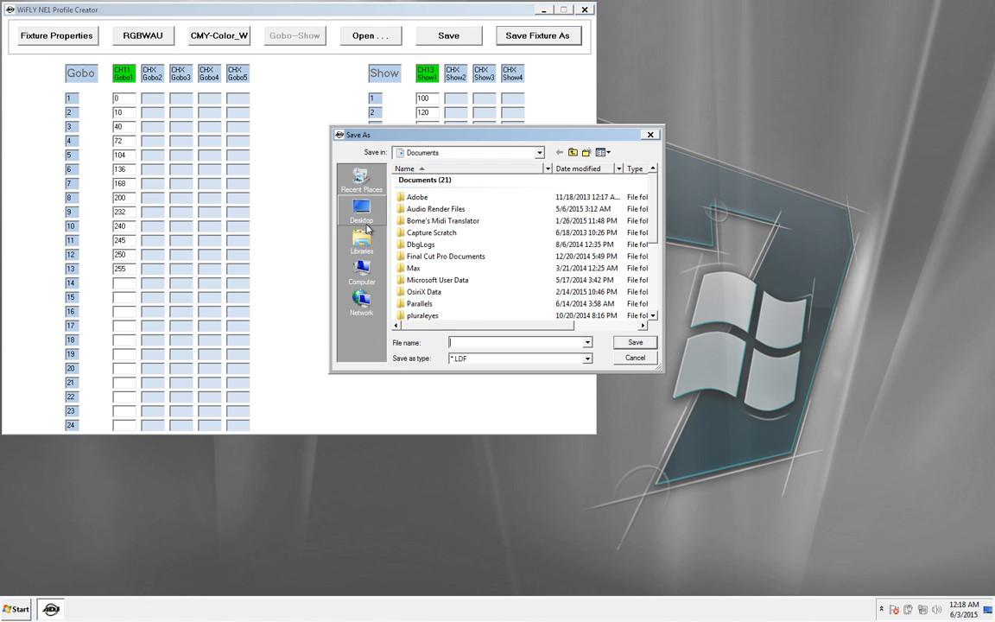
key(Escape)
click(38, 36)
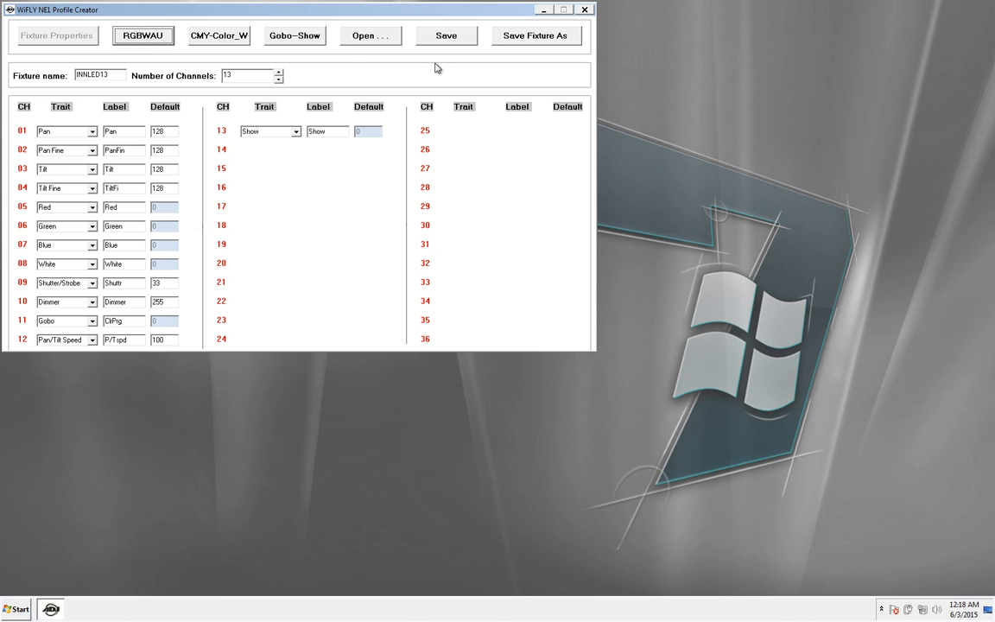
- Save the fixture profile to the Desktop as an LDF file named INNLED13
click(499, 37)
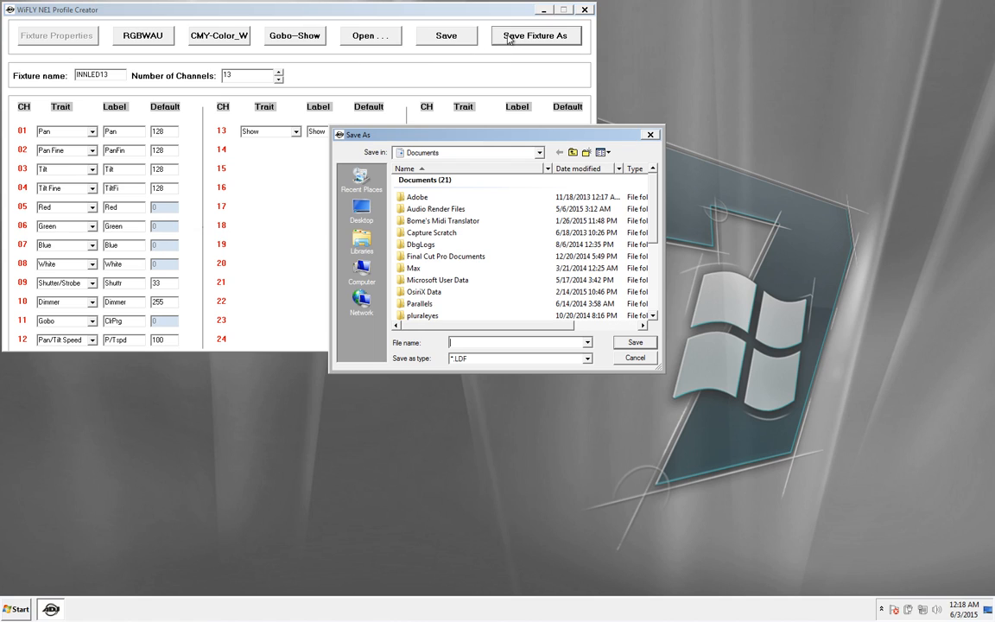
click(361, 211)
click(481, 342)
text(INNLED)
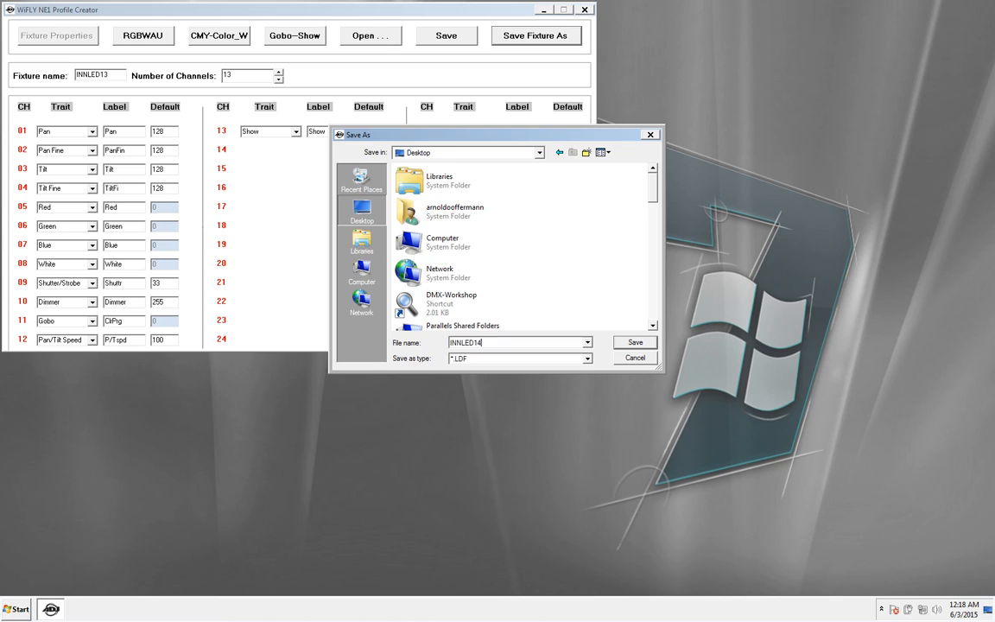
text(13)
key(Return)
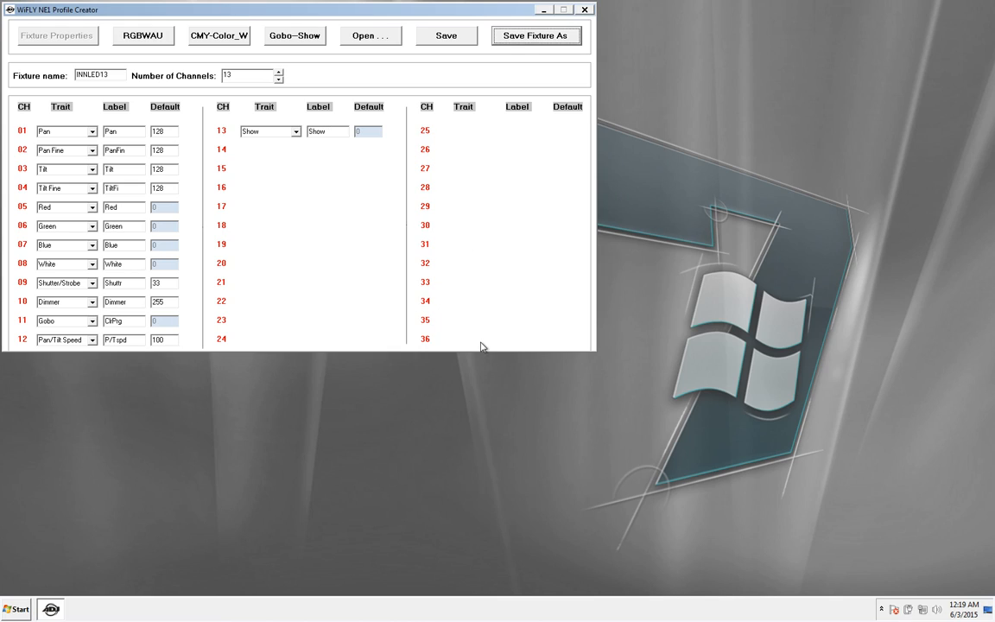